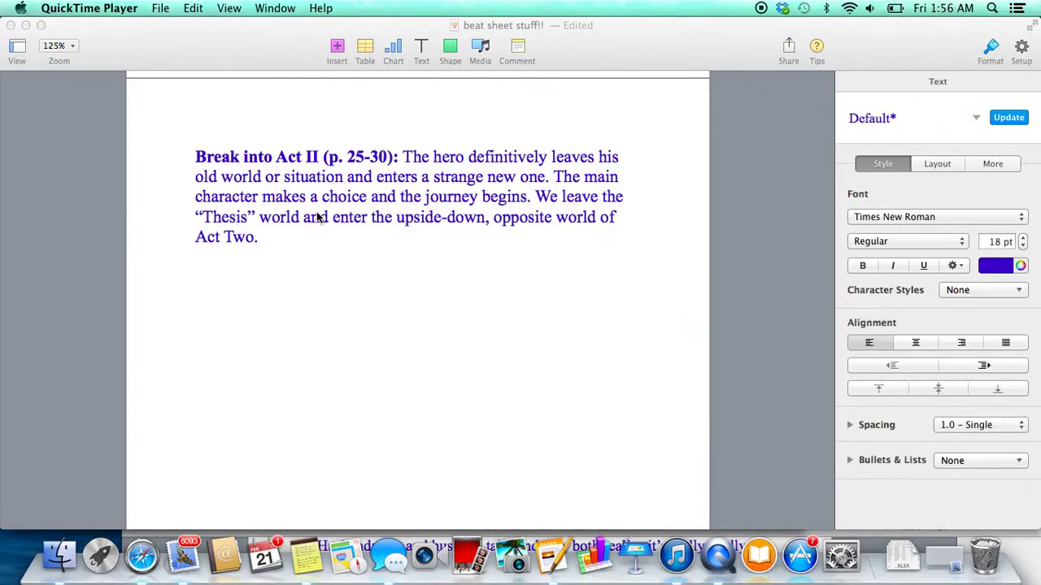
Insert “resolute:” in bold after “resolution.” in the notes under the ACCEPTANCE heading.
scroll(375, 185, "up", 10)
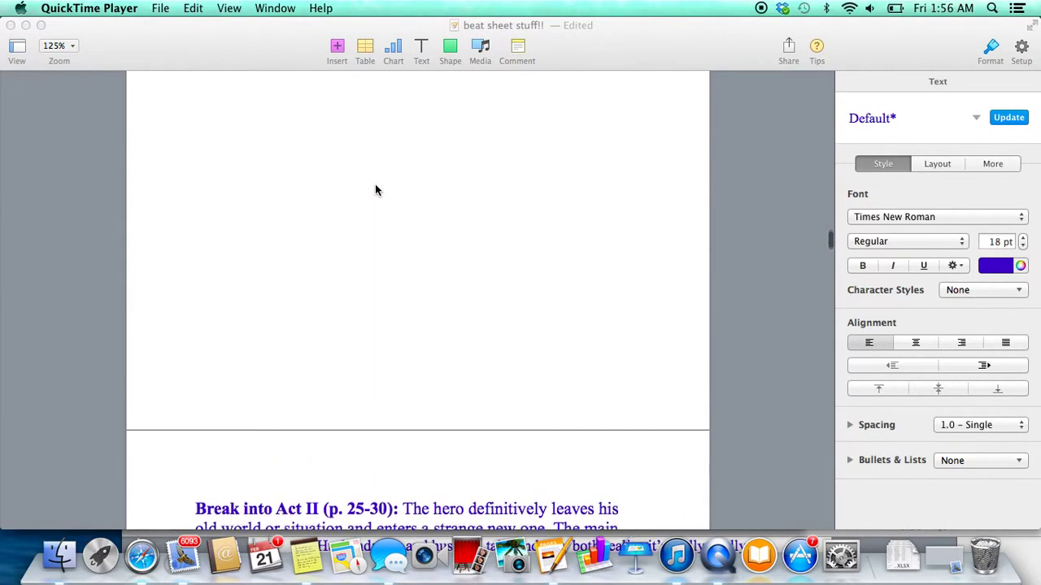
scroll(375, 190, "up", 5)
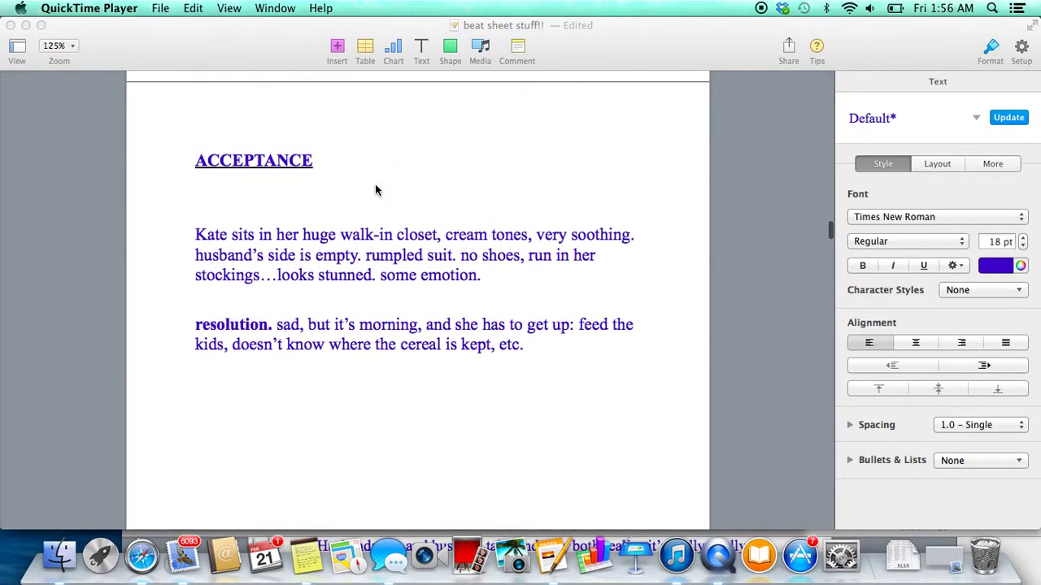
scroll(375, 190, "down", 5)
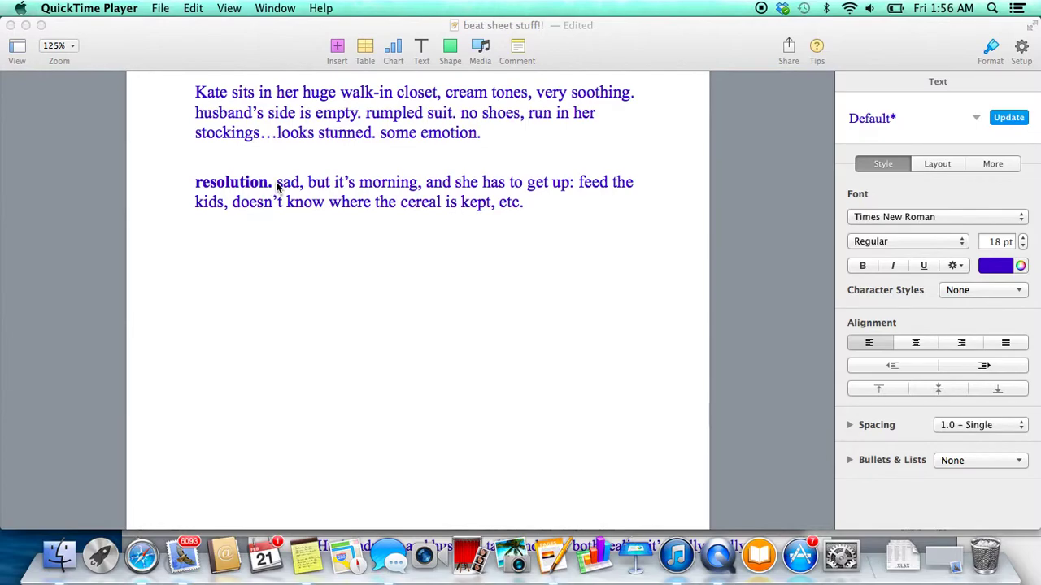
left_click(275, 181)
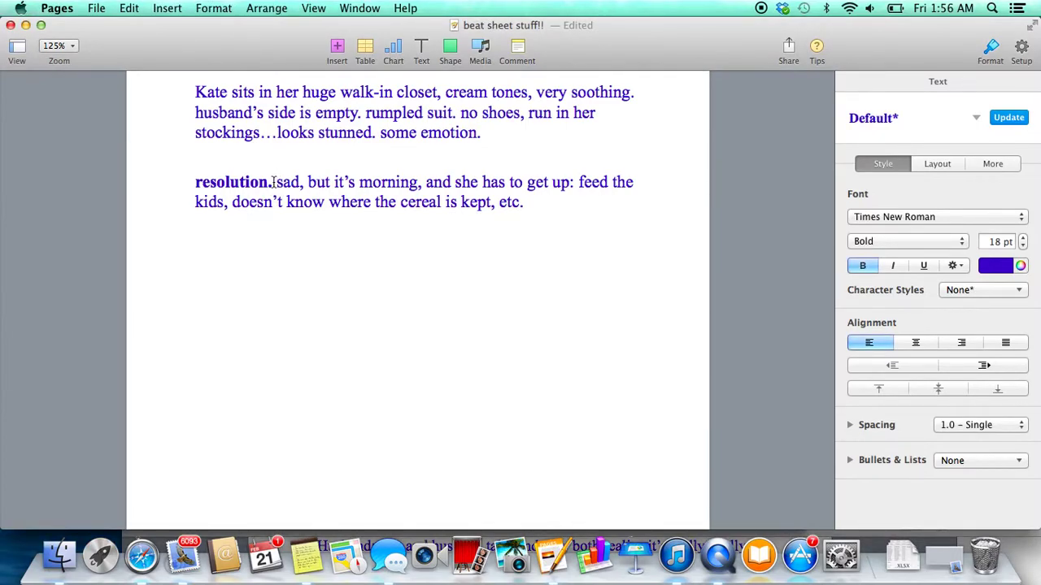
left_click_drag(269, 181, 177, 180)
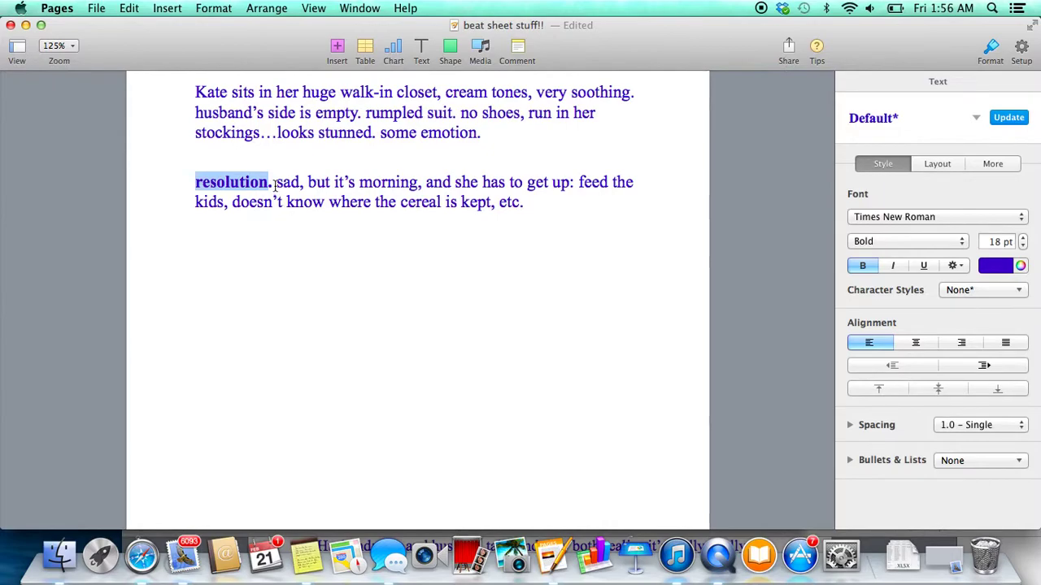
key("Right")
type("resolute:")
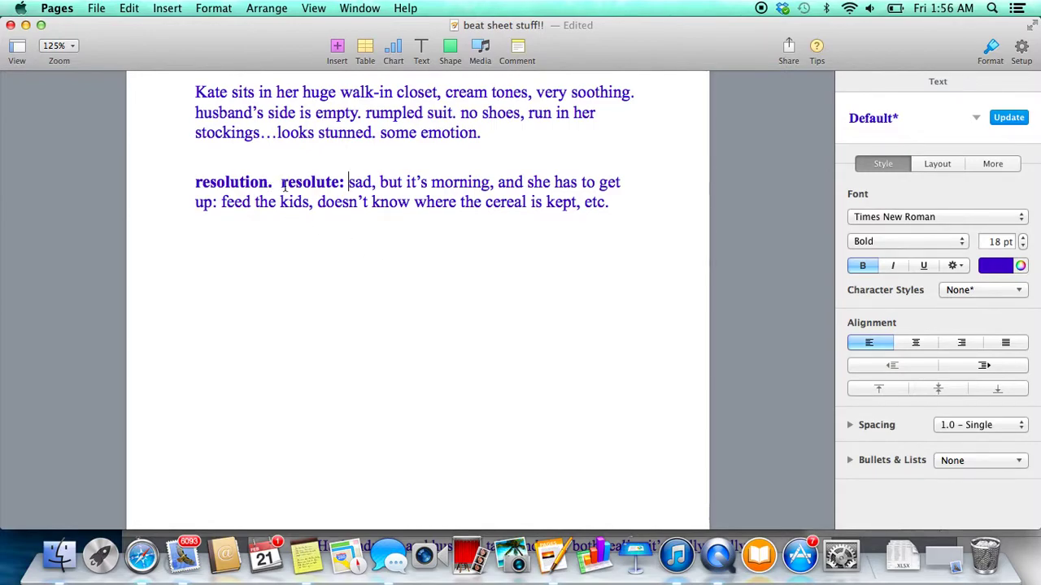
Add “Antithesis.” in quotation marks at the end of the Break into Act II (p. 25-30) paragraph.
scroll(361, 261, "down", 3)
scroll(360, 261, "down", 15)
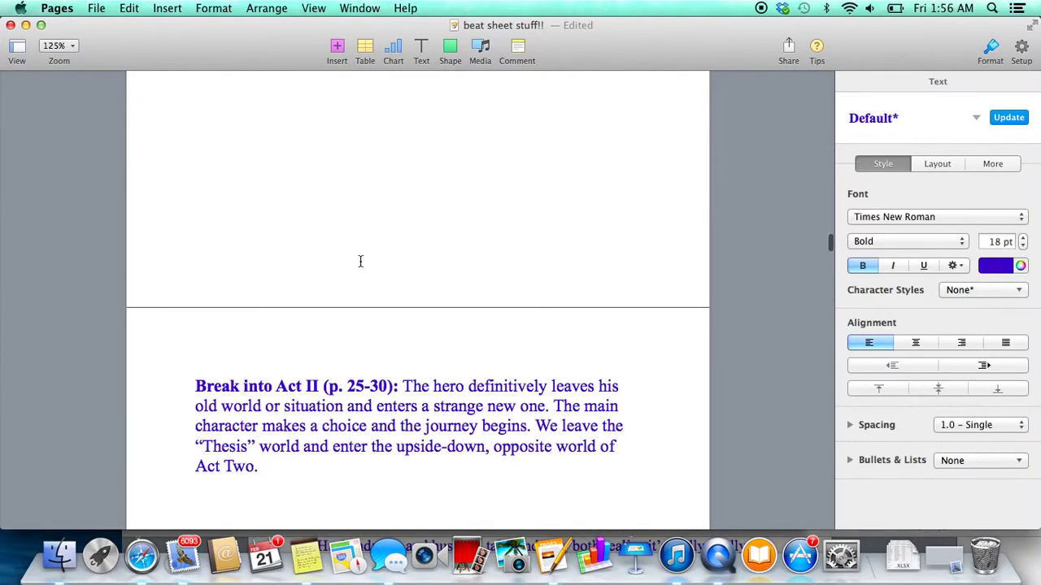
scroll(361, 261, "down", 2)
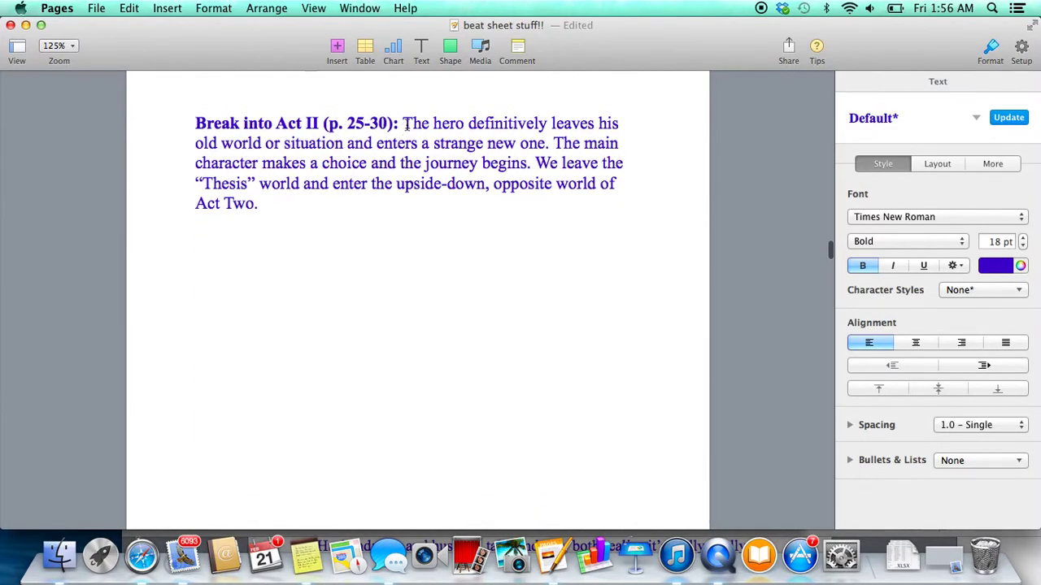
left_click_drag(404, 124, 553, 147)
left_click(532, 248)
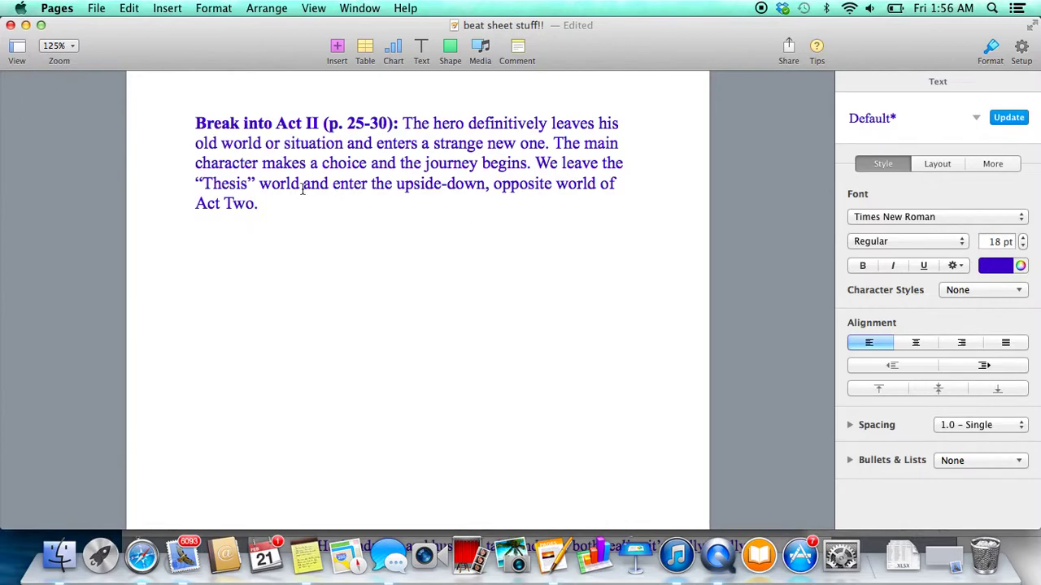
left_click_drag(190, 183, 301, 217)
left_click(301, 217)
type("“Antithesis.”")
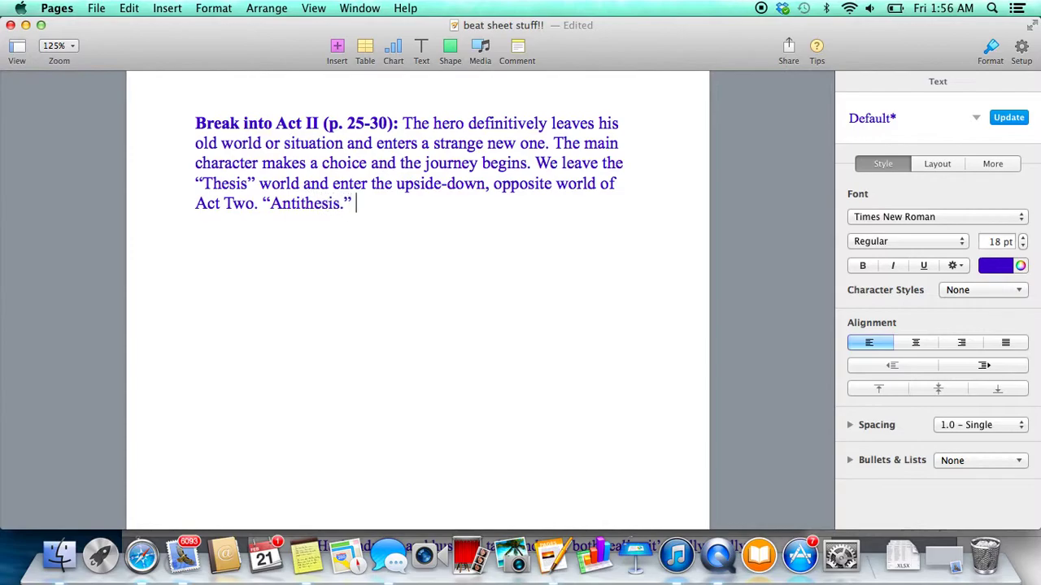
Start a new paragraph below the Break into Act II description, separated by a blank line, with the label “Strange new world:”.
key("Return")
key("Return")
type("Strange")
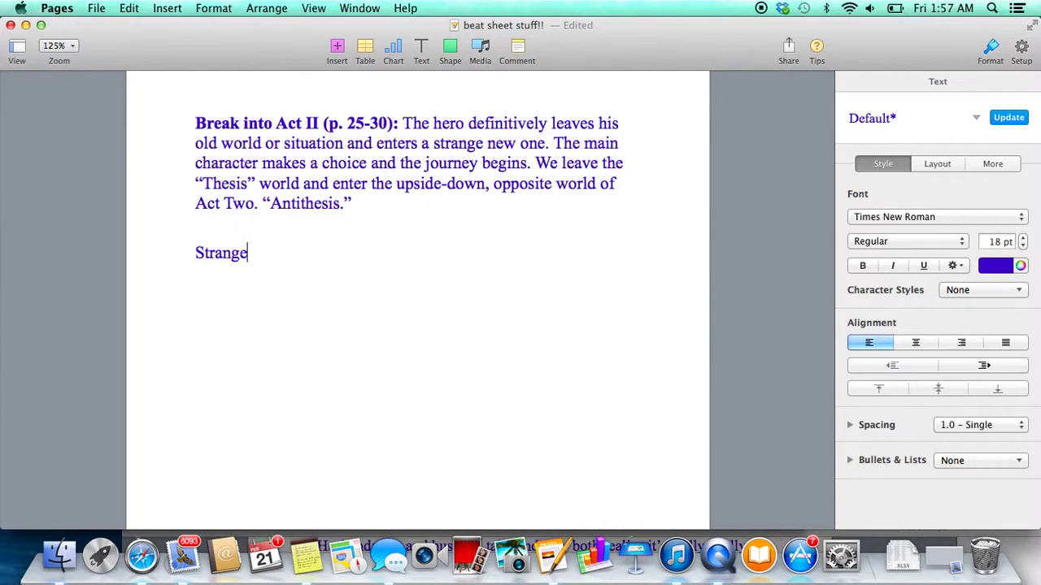
type(" newow")
key("BackSpace")
key("BackSpace")
type("world:")
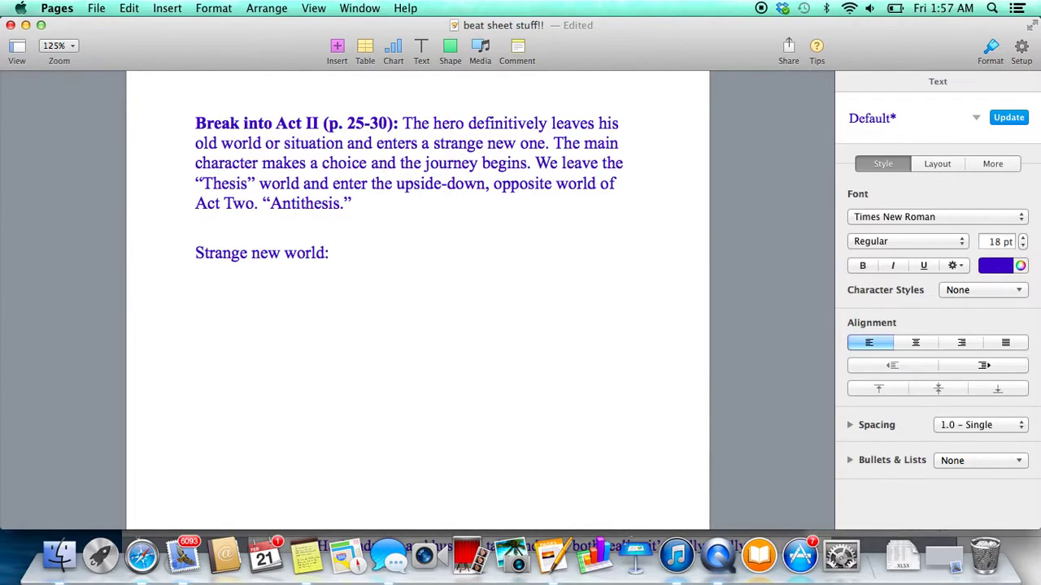
Review the protagonist's problem and the oversleeping scene notes under the Opening image (p. 1) beat.
scroll(374, 174, "down", 15)
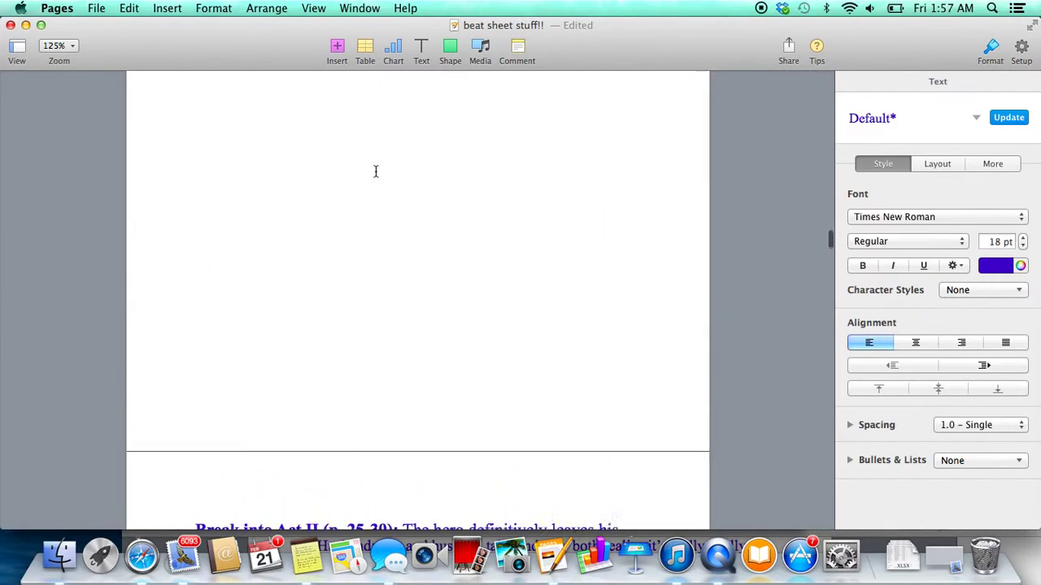
scroll(375, 171, "up", 4)
scroll(376, 170, "up", 1)
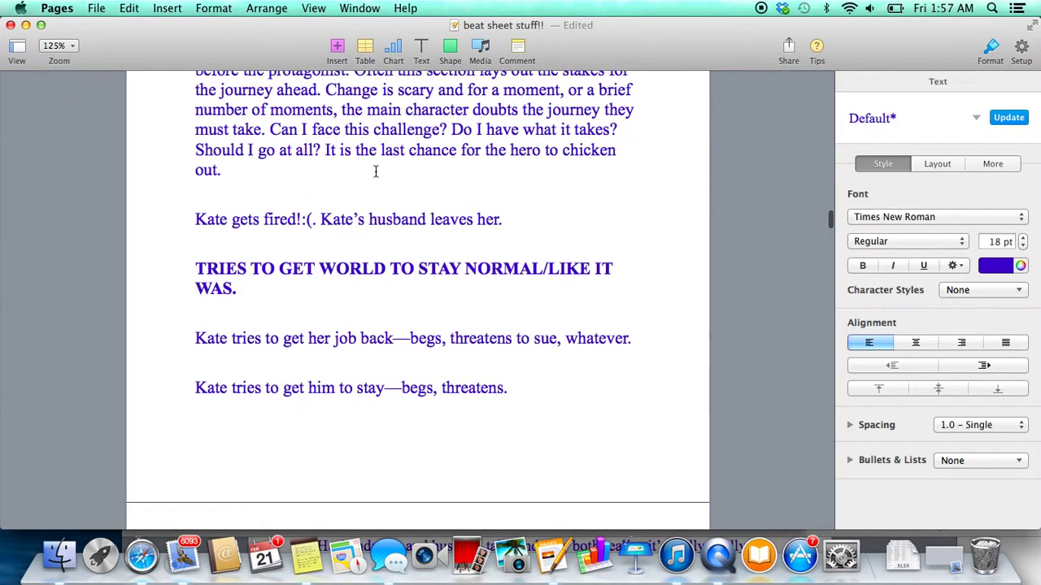
scroll(375, 171, "up", 8)
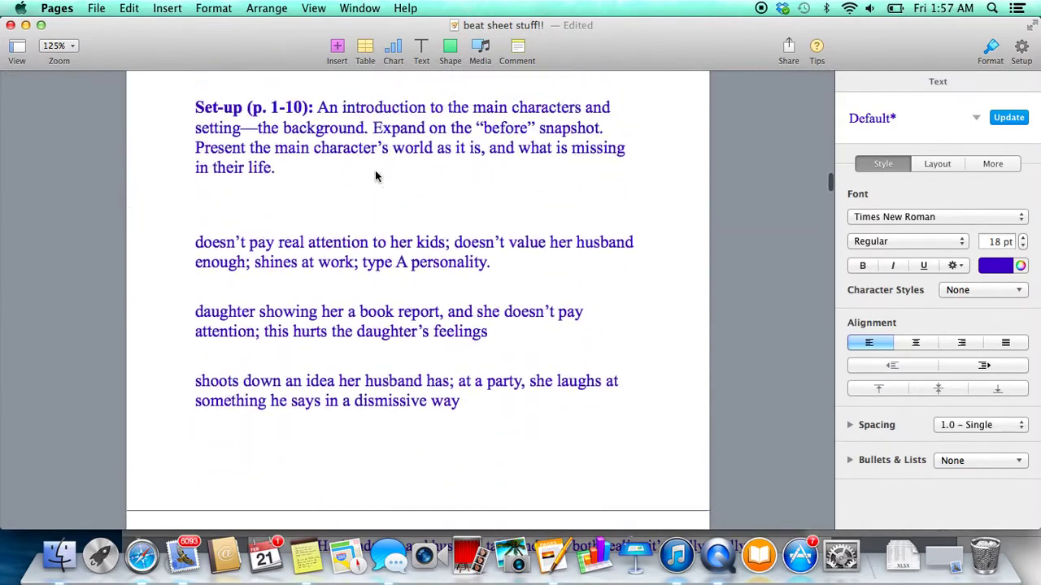
scroll(376, 173, "up", 10)
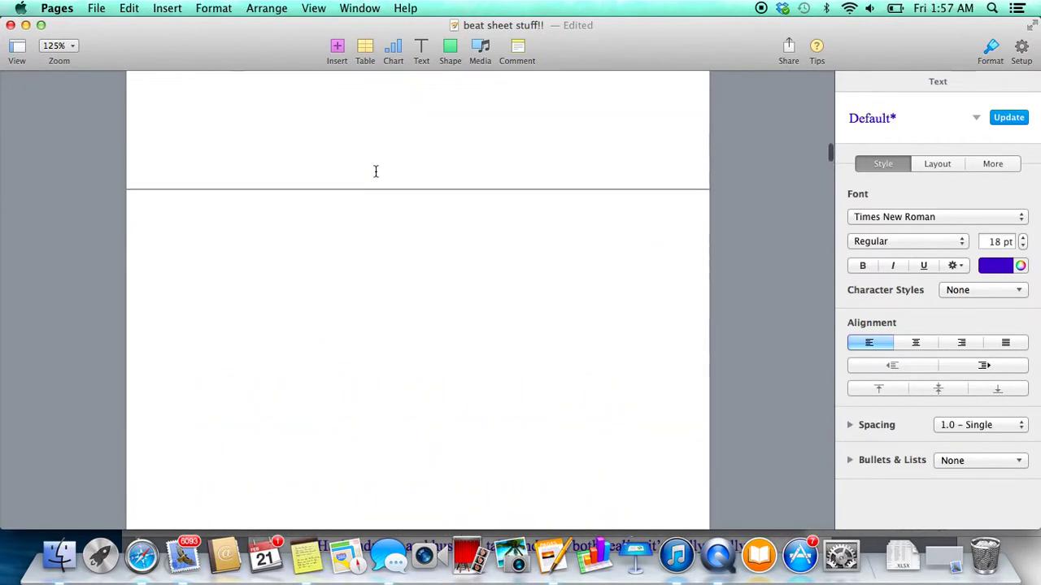
scroll(376, 171, "up", 5)
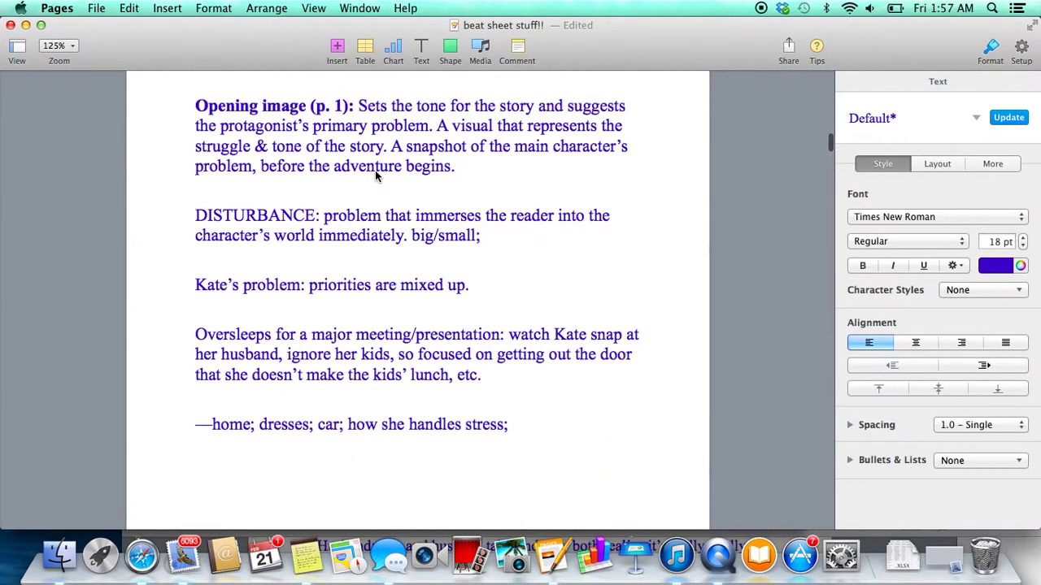
scroll(375, 170, "down", 1)
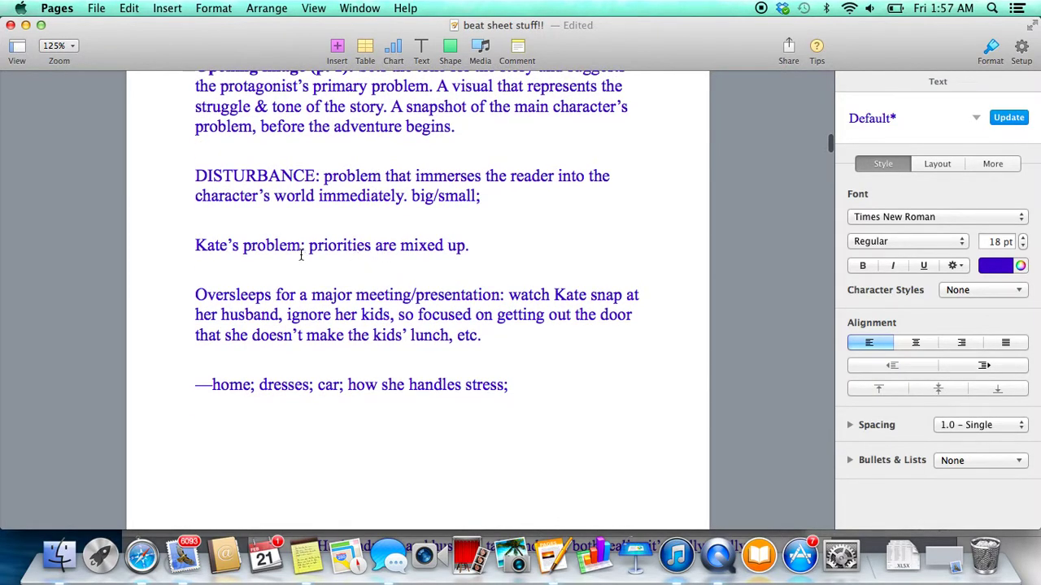
left_click_drag(347, 294, 482, 407)
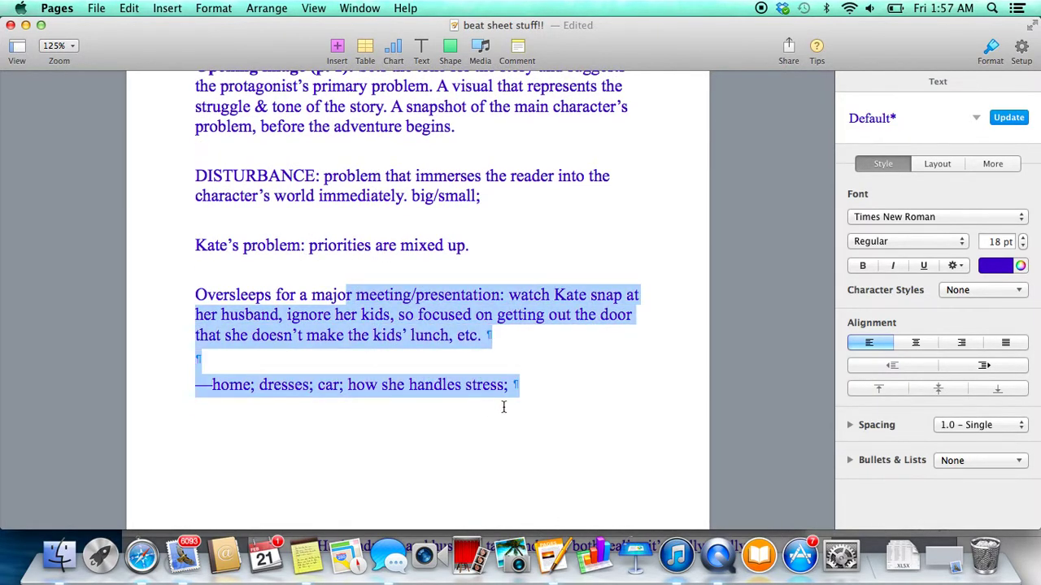
scroll(504, 406, "down", 10)
scroll(503, 406, "down", 1)
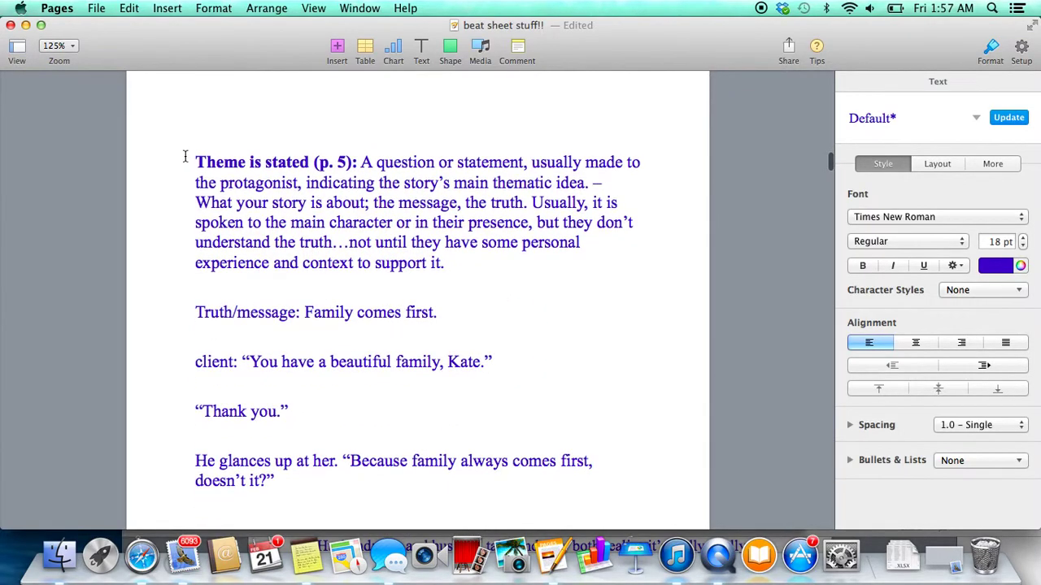
Review the protagonist's notes from the Theme is stated (p. 5) beat through the ACCEPTANCE section.
left_click_drag(188, 158, 444, 509)
scroll(444, 504, "down", 15)
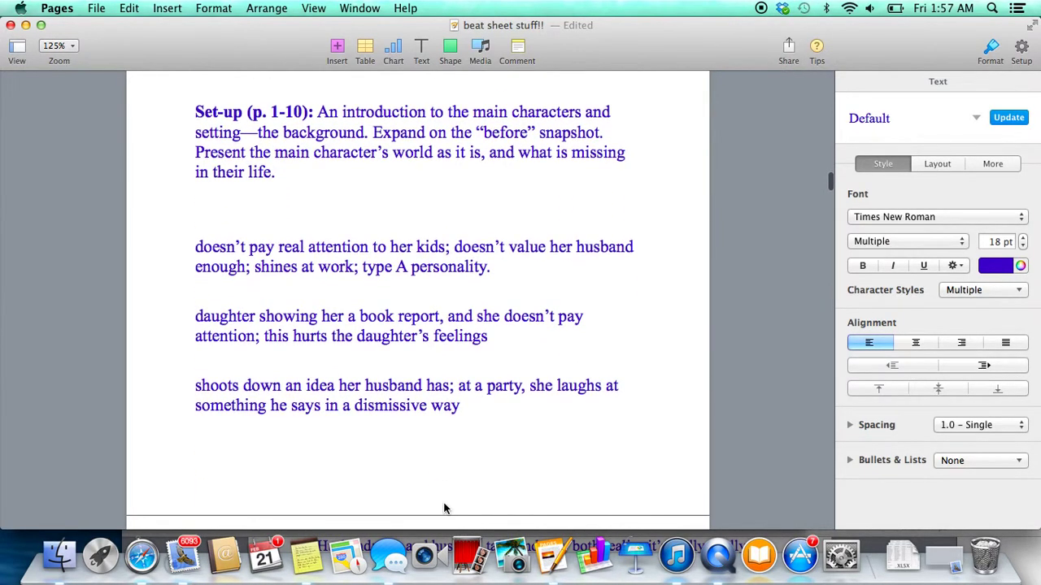
scroll(379, 398, "down", 15)
scroll(379, 399, "down", 3)
left_click(194, 303)
left_click_drag(194, 302, 291, 343)
scroll(311, 353, "down", 12)
scroll(312, 353, "down", 6)
left_click_drag(194, 226, 418, 421)
scroll(418, 421, "down", 8)
scroll(418, 421, "down", 3)
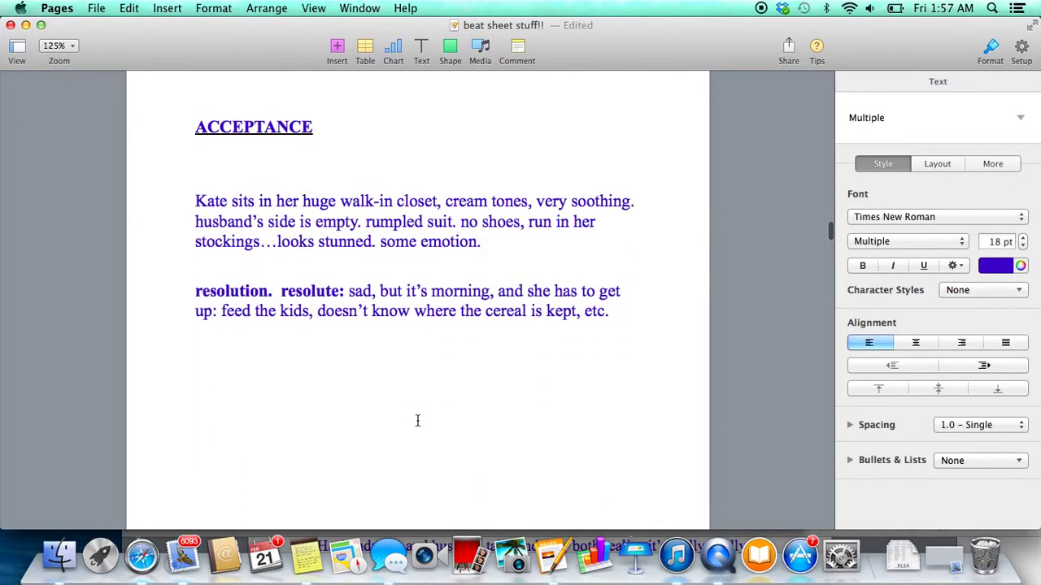
Continue the “Strange new world:” line under Break into Act II with the protagonist's name and “decides to start her own business.”.
scroll(417, 420, "down", 20)
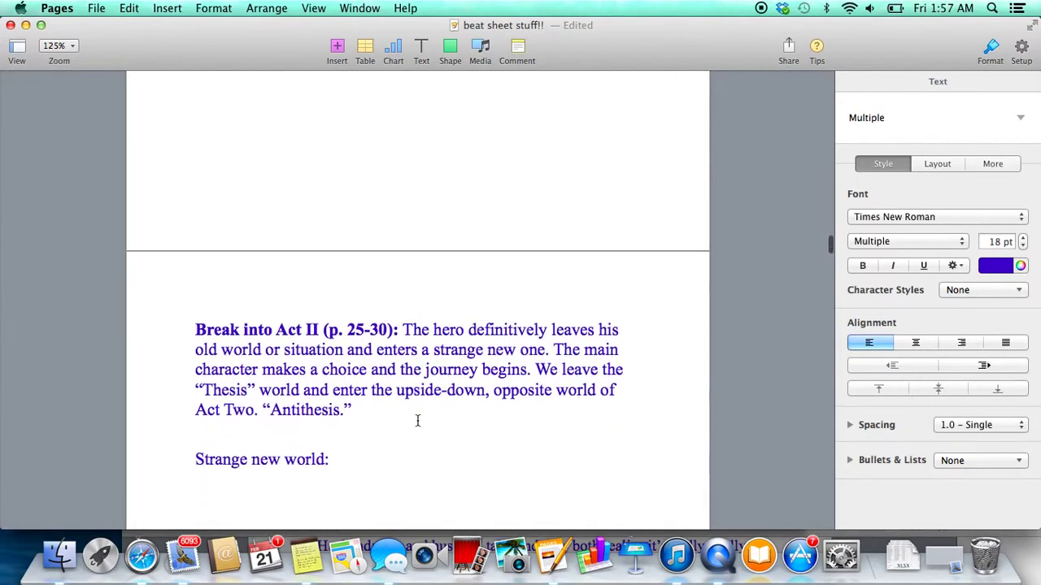
scroll(417, 420, "down", 2)
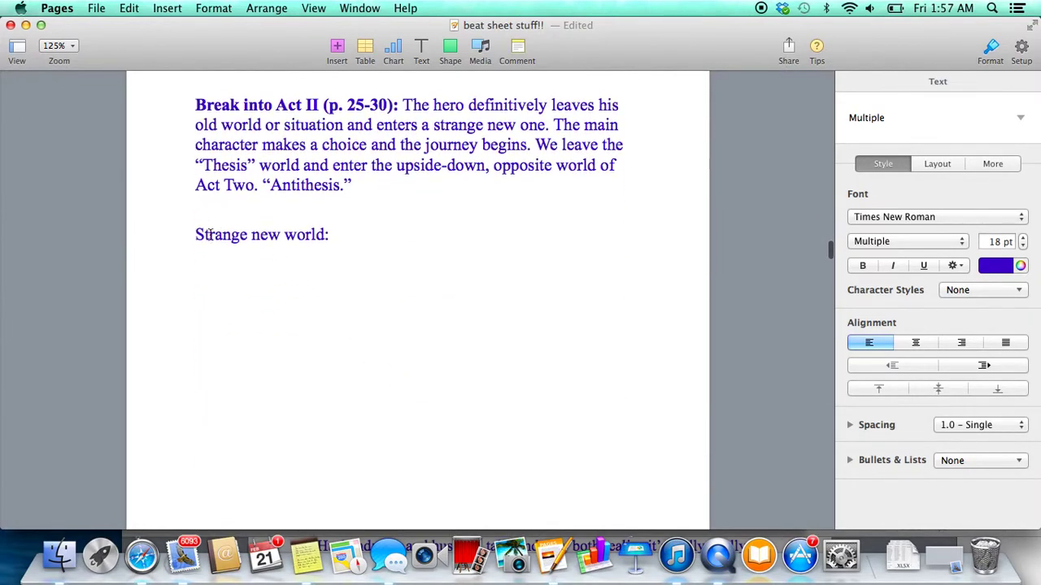
left_click(355, 236)
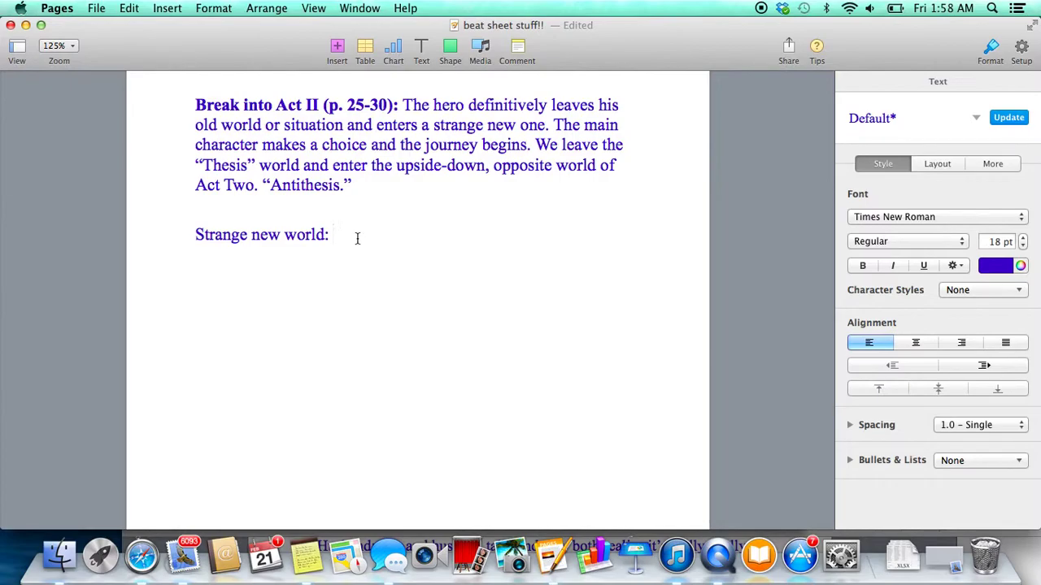
type("Kae")
key("BackSpace")
type("te decides to open")
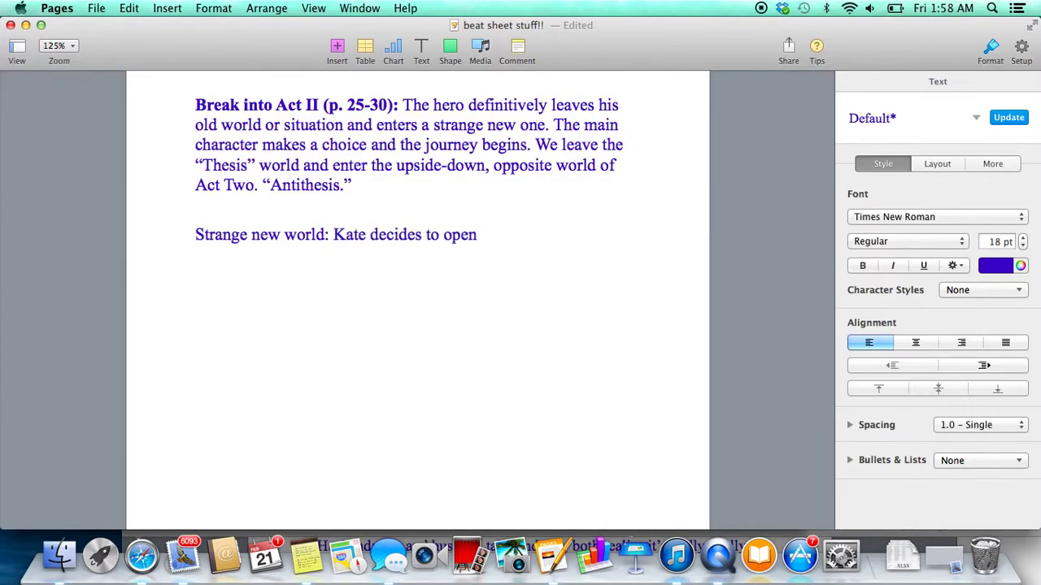
key("BackSpace")
key("BackSpace")
key("BackSpace")
key("BackSpace")
type("start her own ")
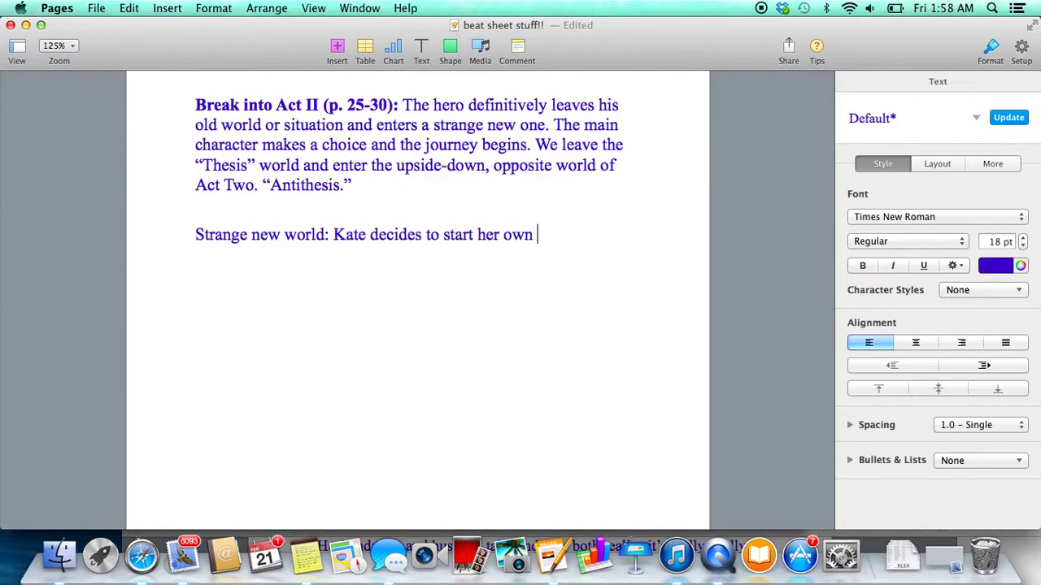
type("business.")
Continue the Strange new world paragraph with “Product: cleaning product…daughter helps her come up with the idea. Unwittingly.”.
type("Product: ")
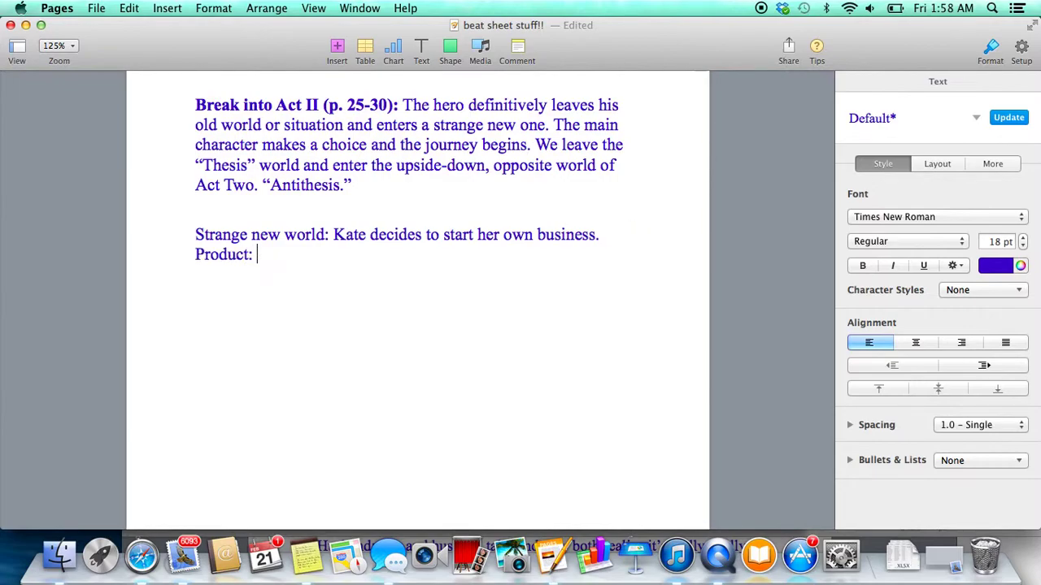
type("cleaning ")
type("product")
type("...daughter")
type(" helps her ")
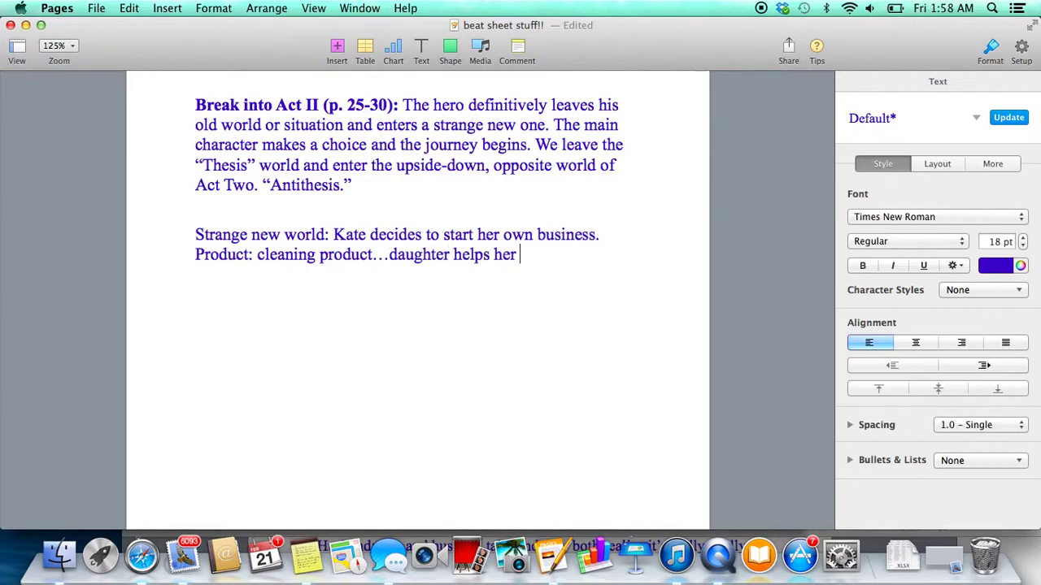
type("come up with the")
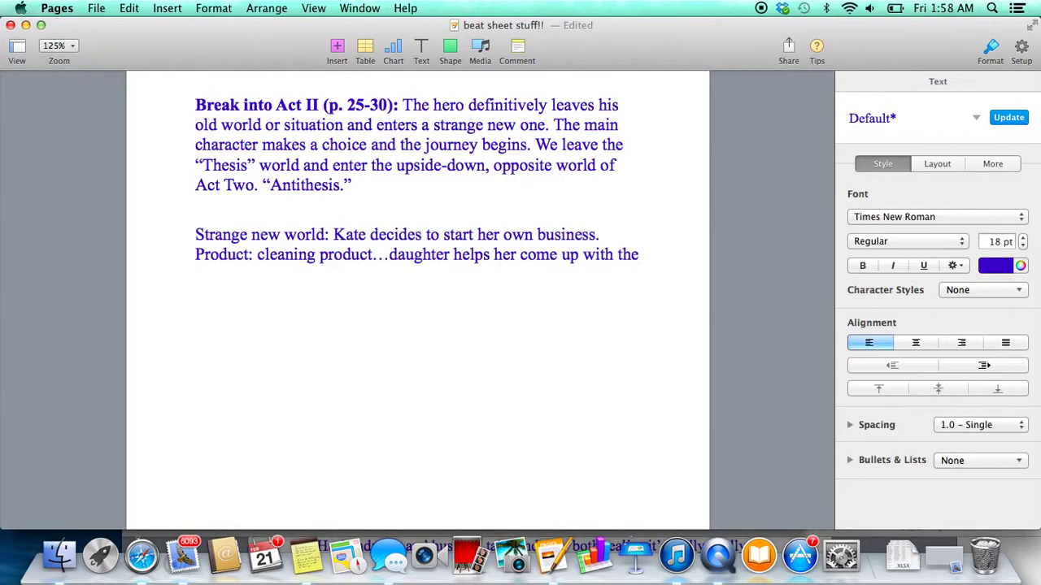
type(" idea. Unw")
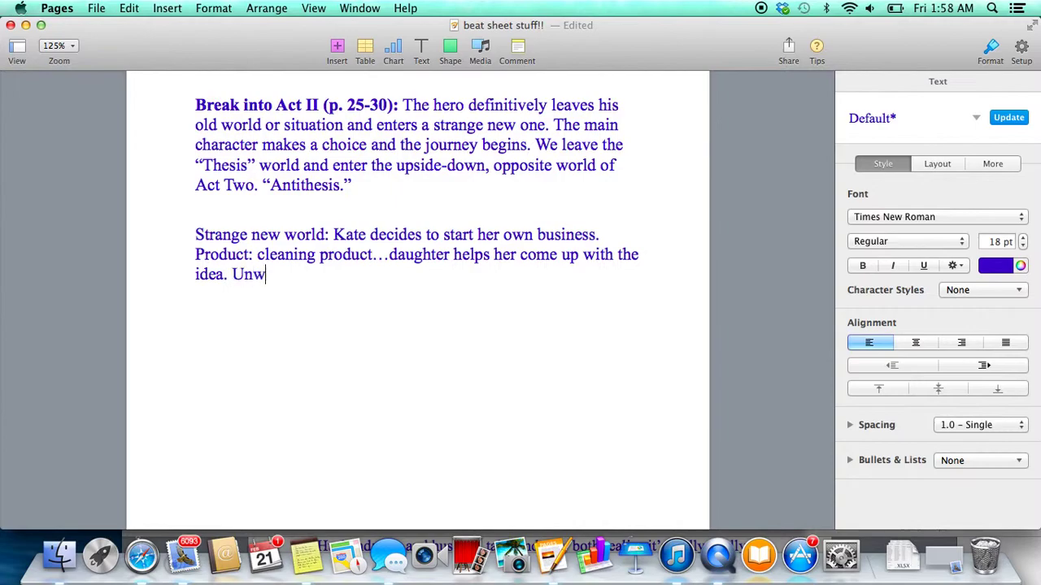
type("ittingly.")
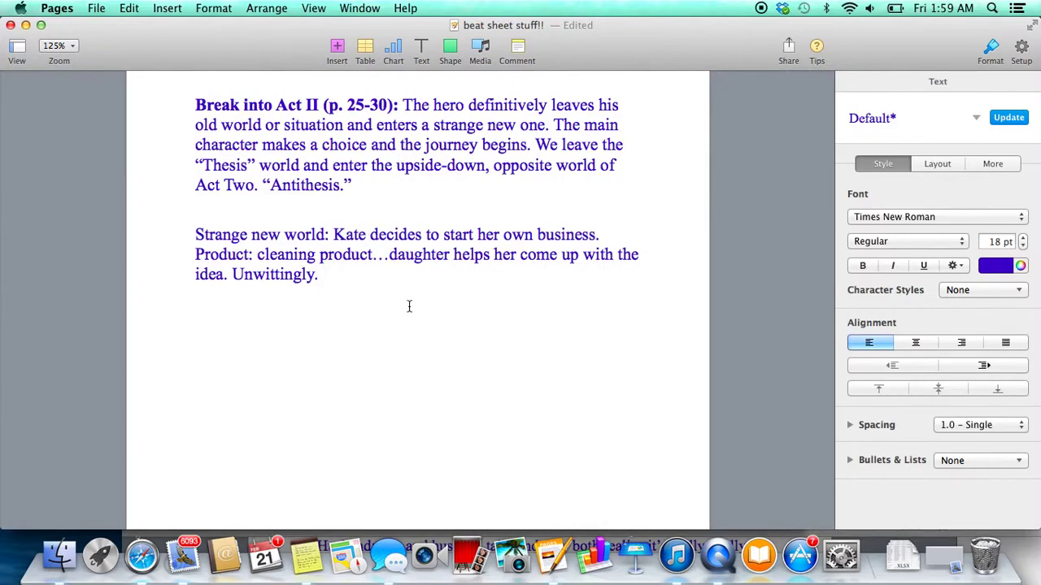
Add the separate lines “Work”, “Family” and “Romance” below the B-story (p. 30) description, with a blank line between them.
scroll(409, 306, "down", 10)
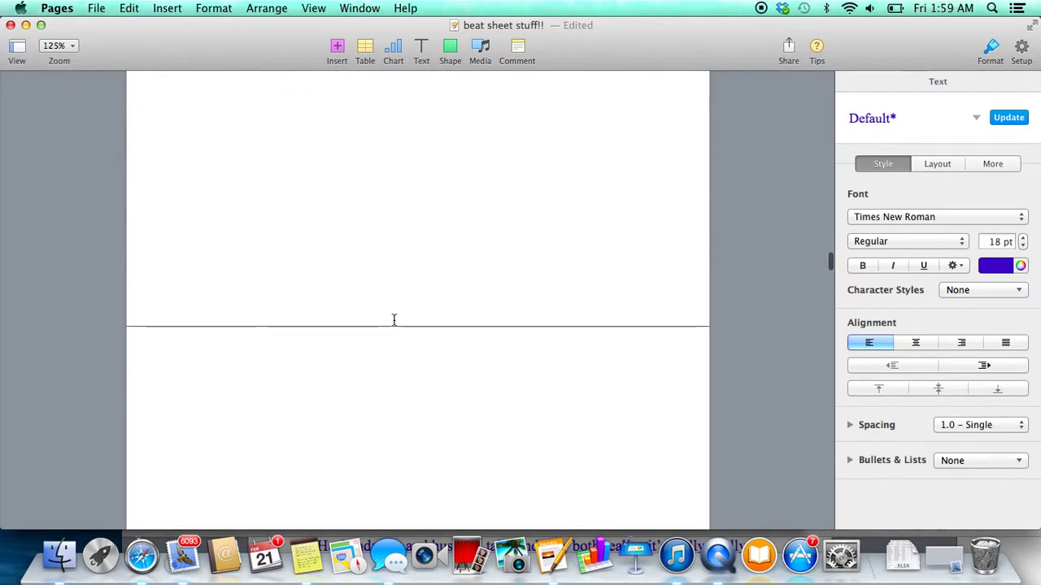
scroll(393, 320, "down", 10)
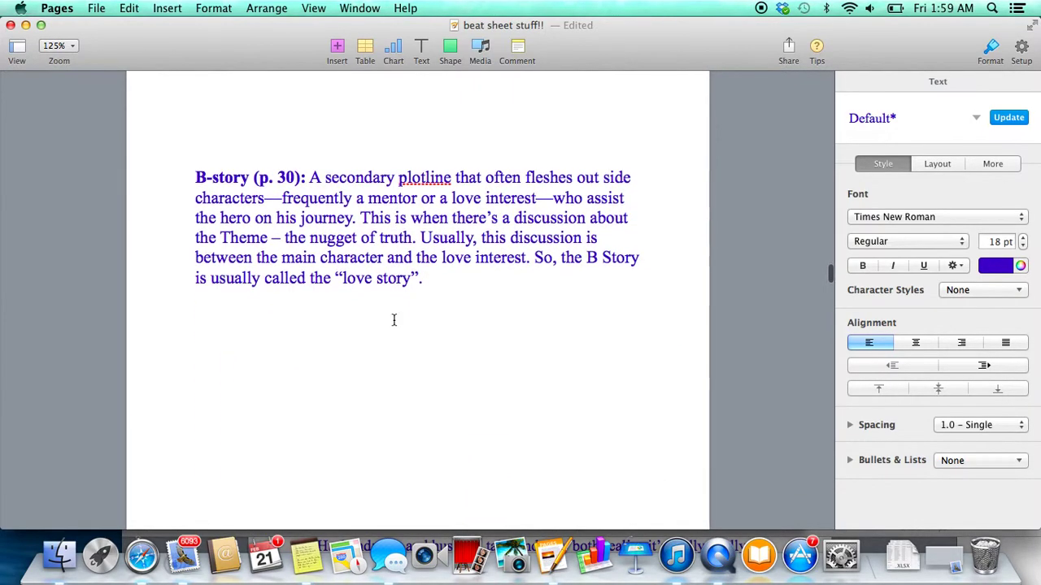
scroll(393, 320, "down", 2)
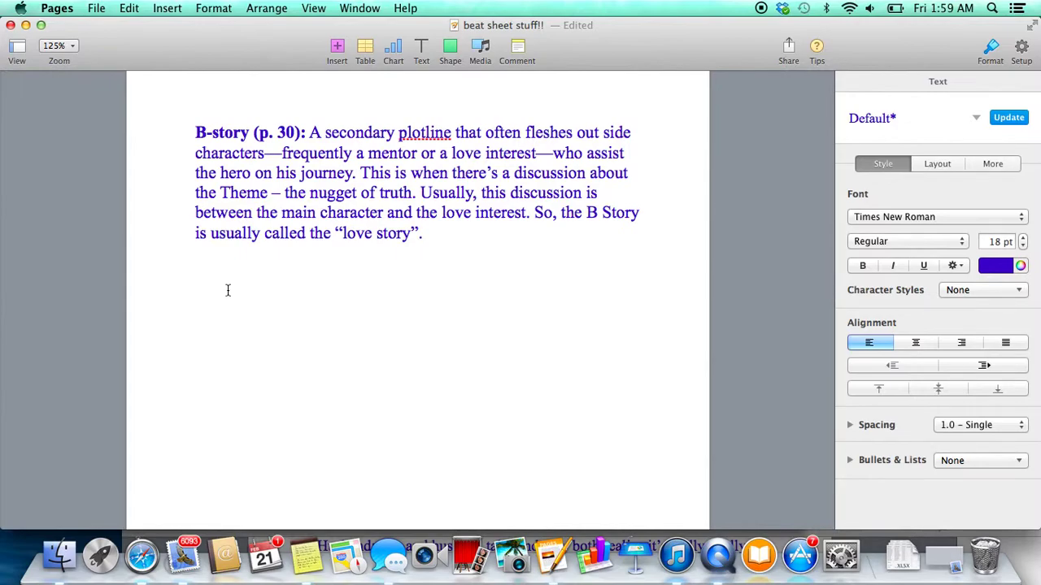
type("Work")
key("Return")
key("Return")
type("Family")
key("Return")
key("Return")
type("Romance")
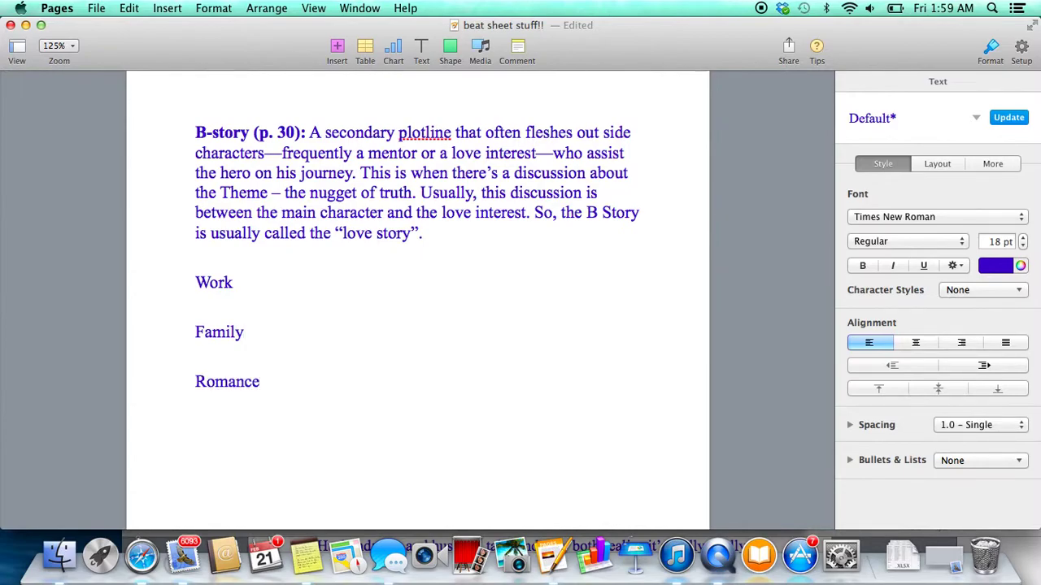
Add a long dash after “Work” and a colon after “Family” in the B-story category lines.
left_click(235, 282)
type("---")
left_click(249, 332)
key("BackSpace")
type(":")
Highlight the B-story description's passages on the secondary plotline, the love interest discussion and “love story”.
left_click_drag(320, 132, 452, 133)
left_click_drag(420, 192, 528, 213)
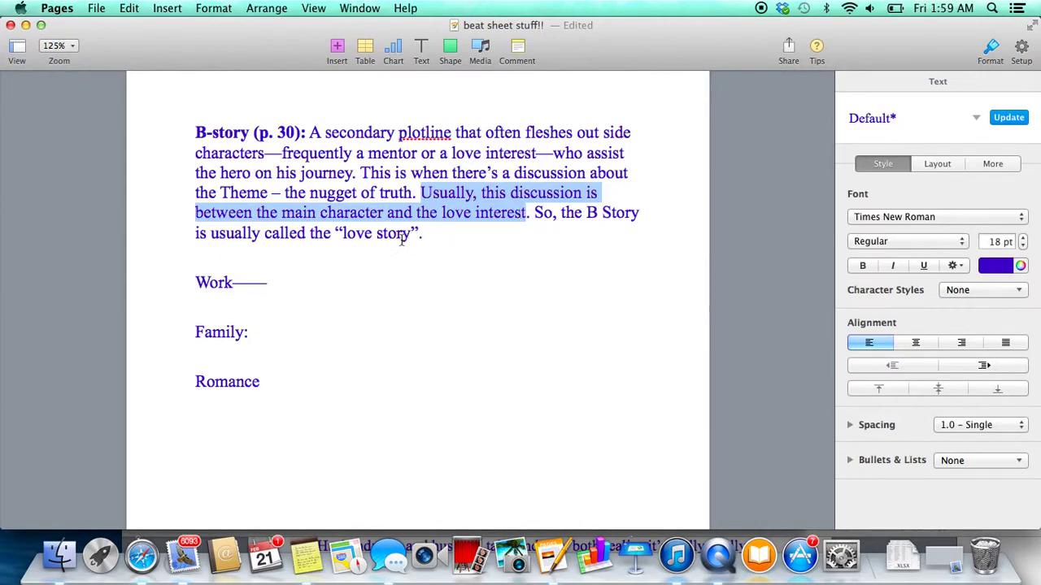
left_click_drag(341, 235, 425, 235)
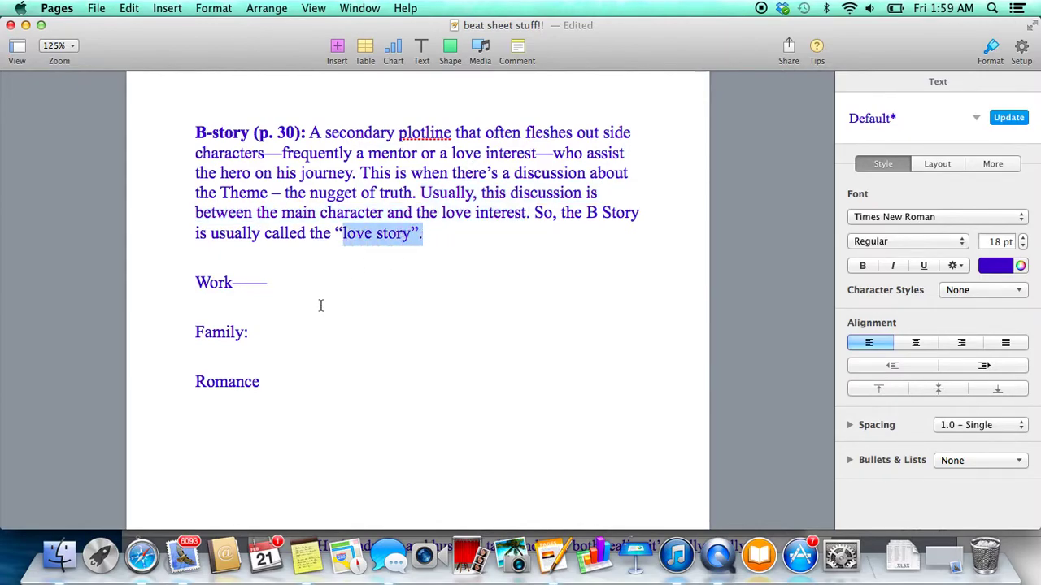
Add a colon after “Romance” and fill the Family line with the protagonist's name and “son. Not-so-cute teenaged son.”.
left_click(266, 337)
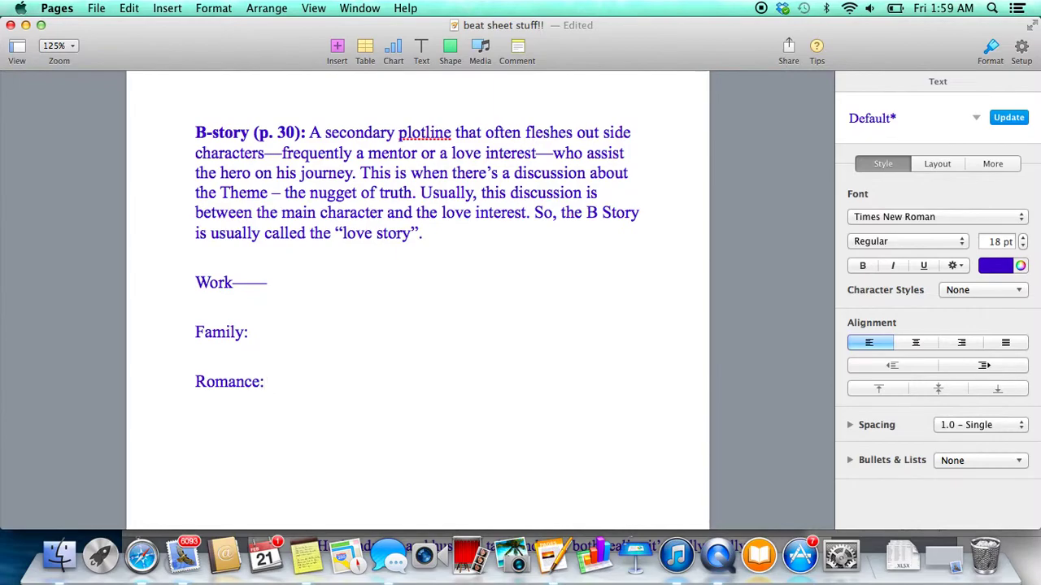
left_click(268, 381)
type("Kate's son.")
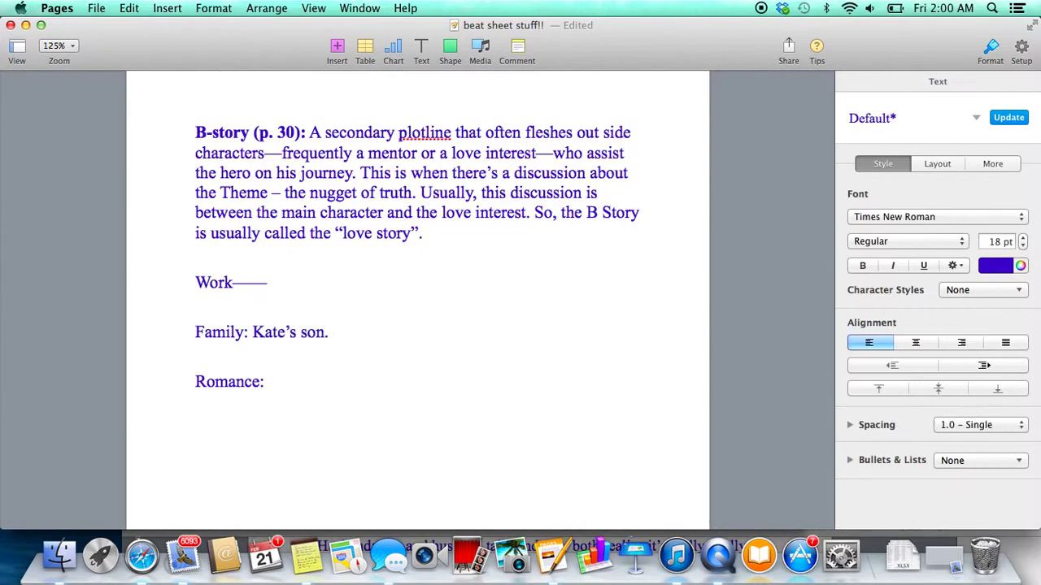
type("Not-so-cute te")
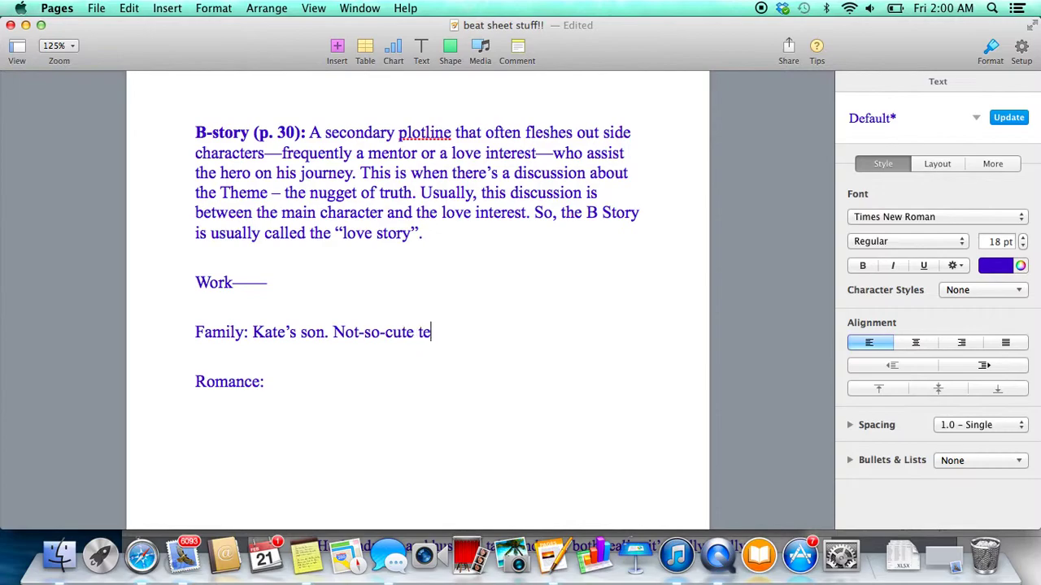
type("enaged son.")
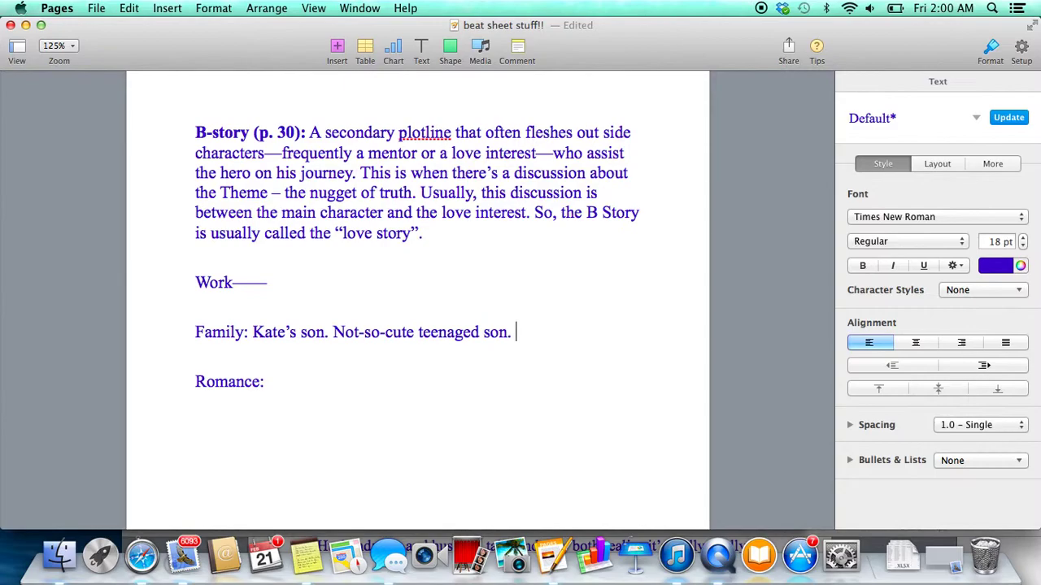
Continue the Family note with “Son has been suspended? expelled?”.
scroll(346, 267, "up", 15)
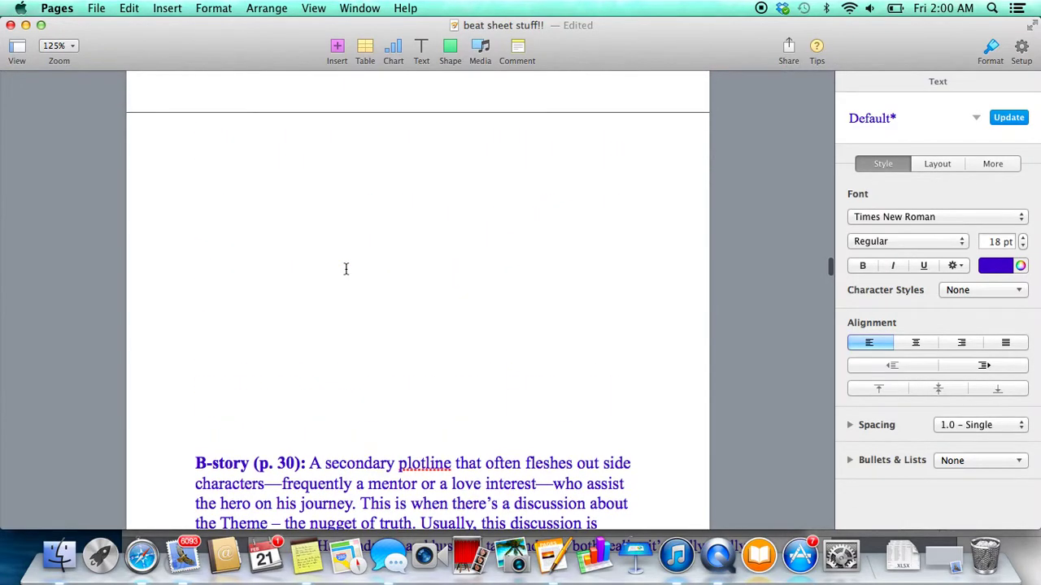
scroll(346, 274, "up", 3)
scroll(345, 271, "down", 10)
scroll(345, 268, "down", 5)
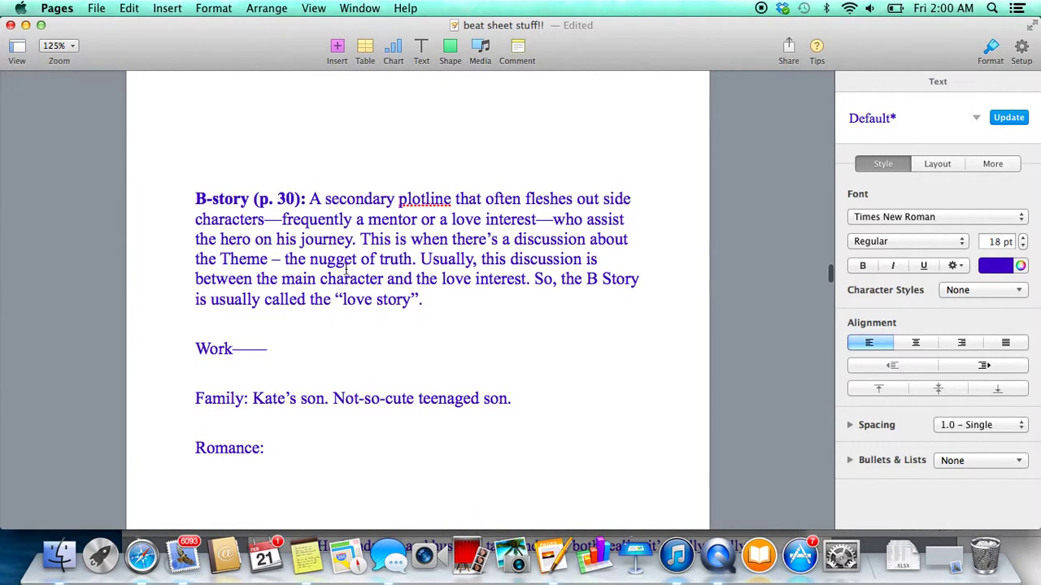
scroll(346, 268, "down", 4)
type("Son has ea")
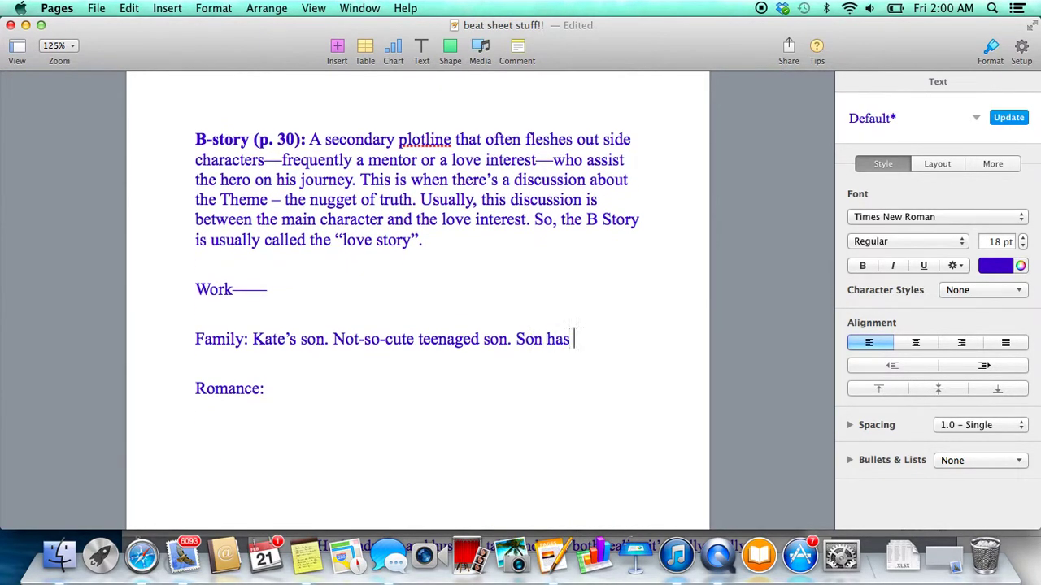
key("BackSpace")
key("BackSpace")
type("been suspend")
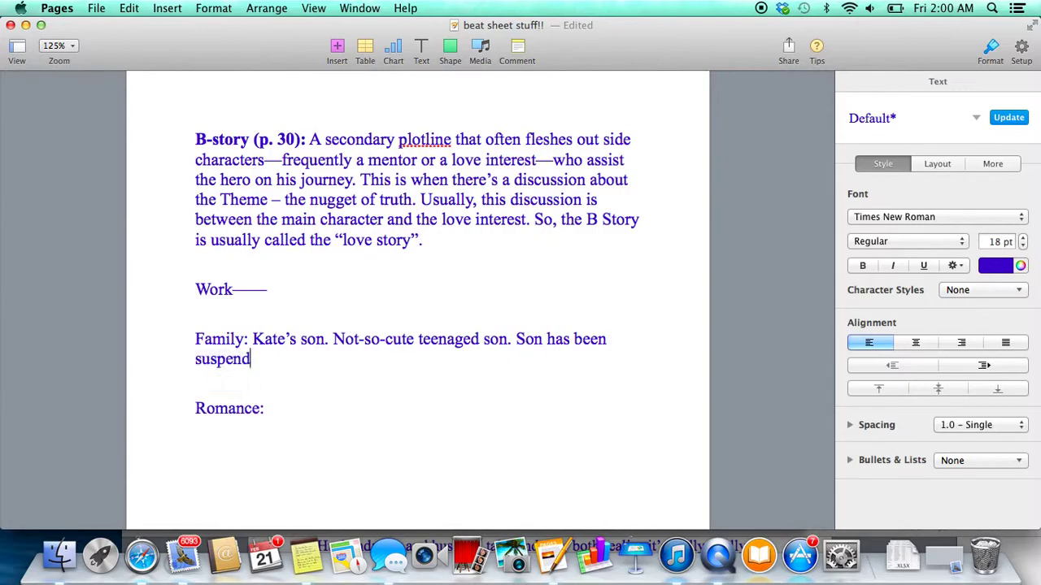
type("ed? expelled?")
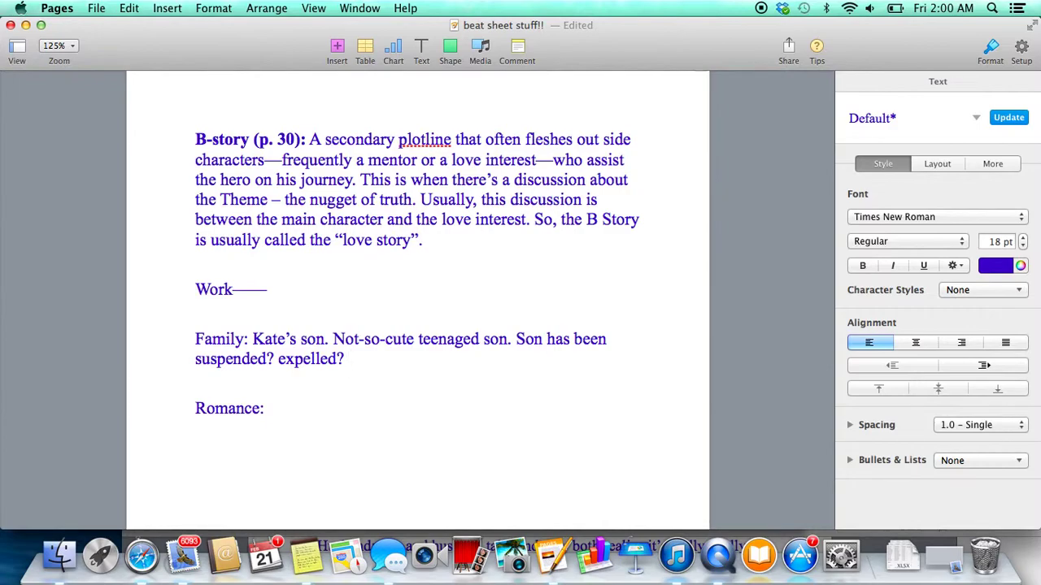
Extend the Family note with “missed/skipped 27 days of school….”.
type("missed/skip")
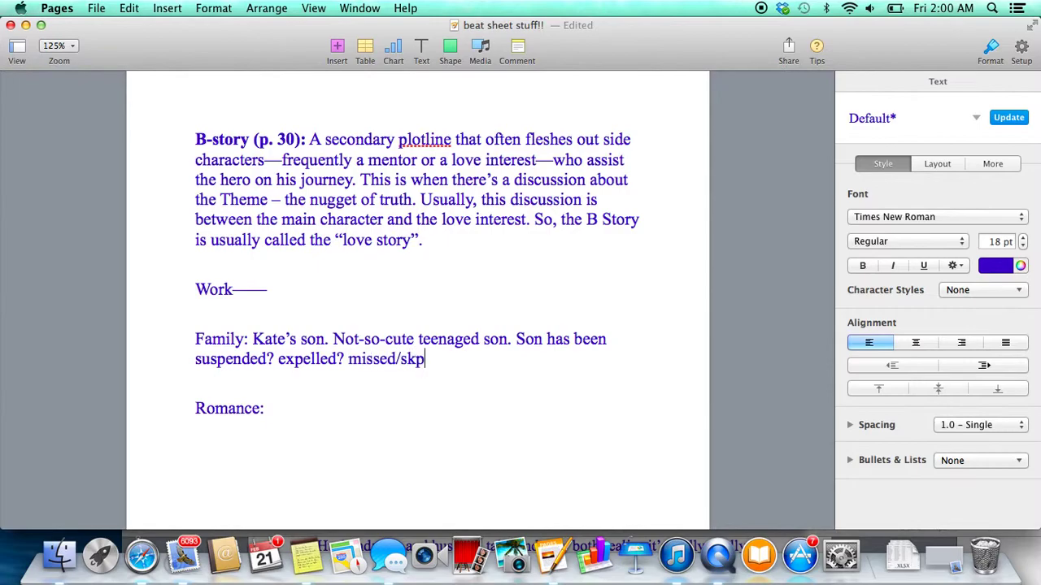
key("BackSpace")
type("ipped 27 days of school.")
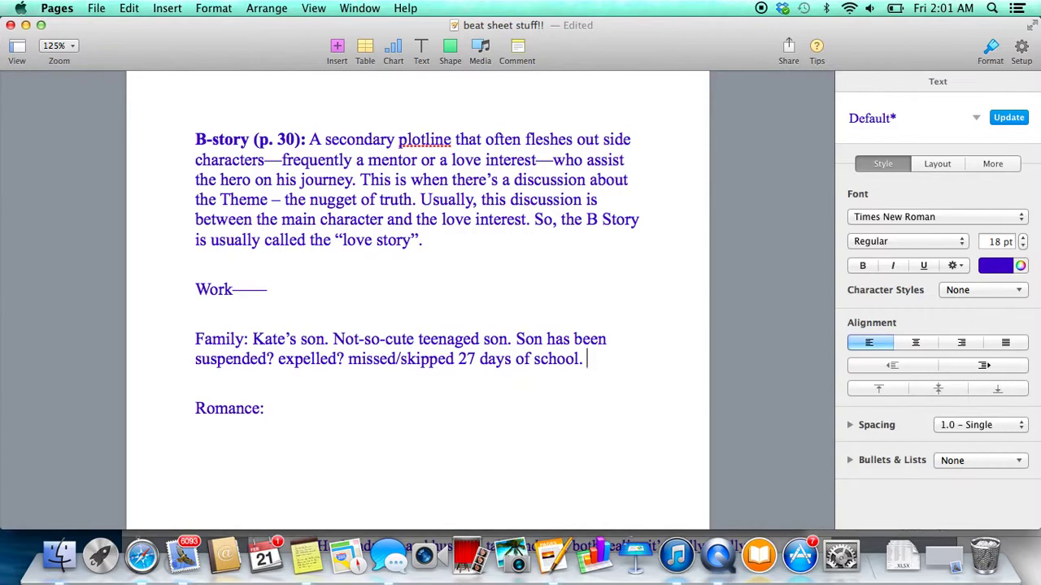
key("BackSpace")
key("BackSpace")
type(".")
type("...")
Add a paragraph below the Family note reading “serious but really funny prank. requires deviousness and intelligence.”.
key("Return")
key("Return")
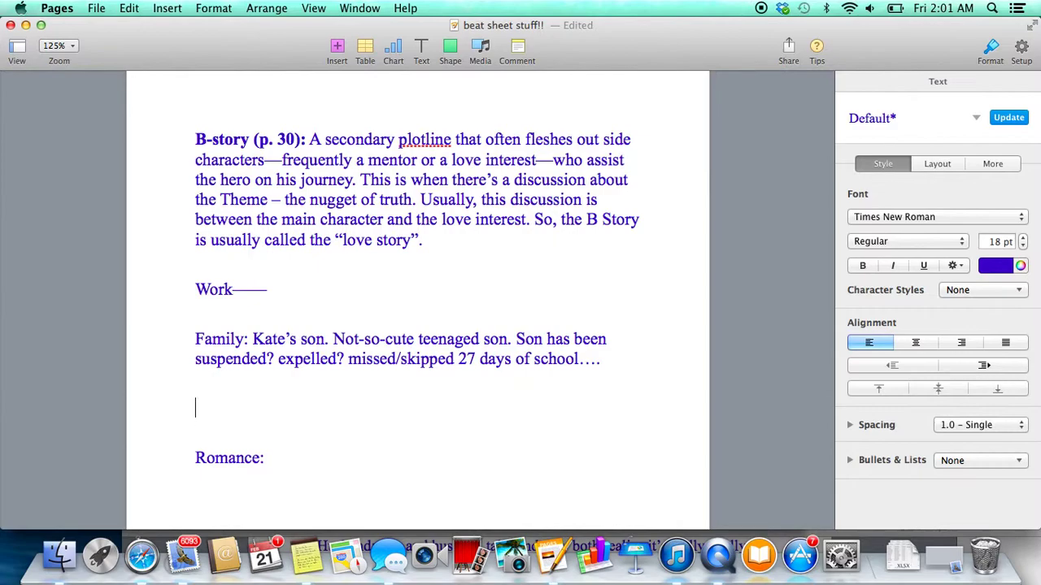
type("serious but really funny ")
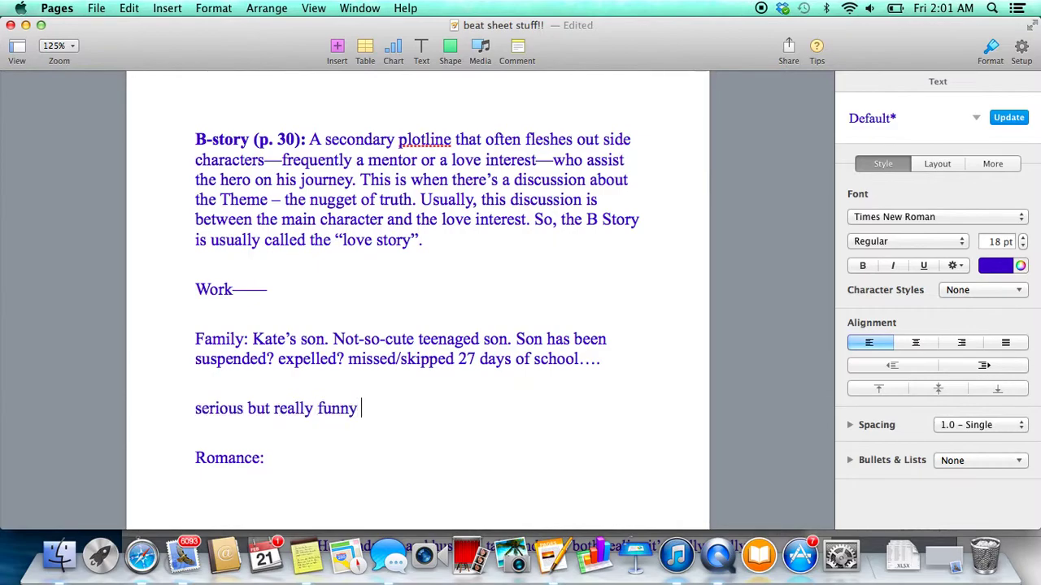
type("prank. requi")
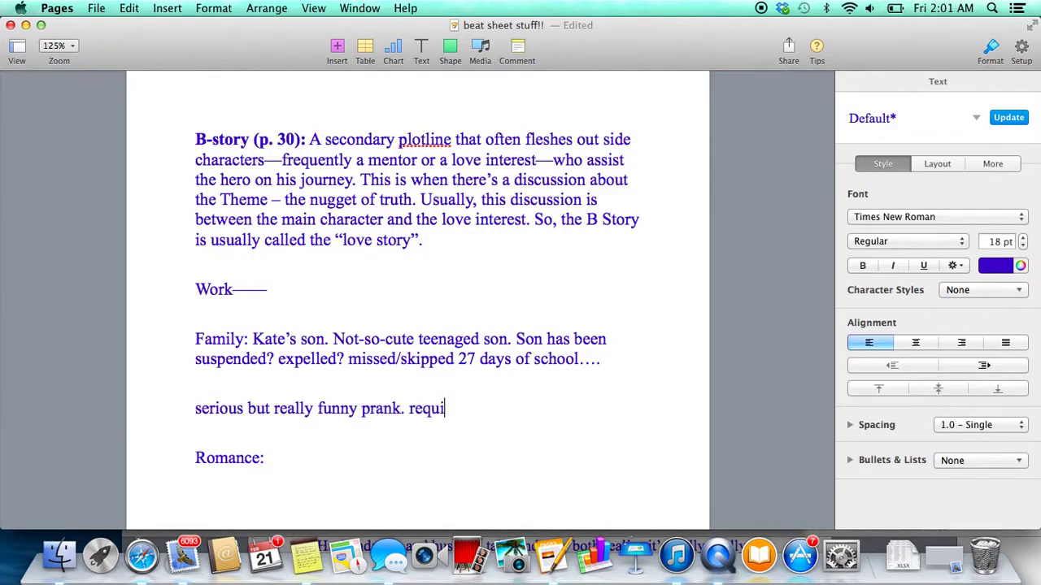
type("res deviousness an")
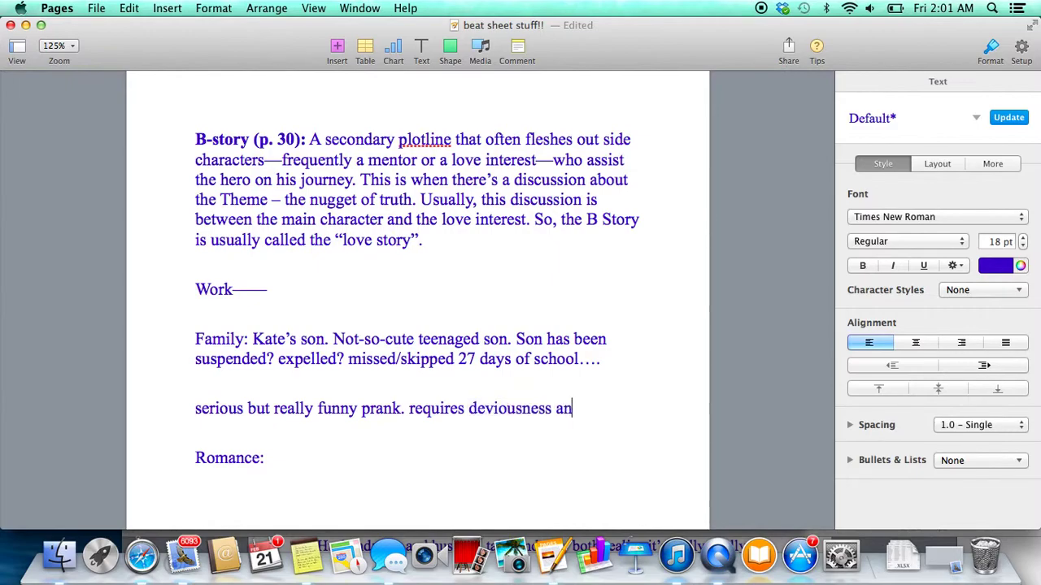
type("d intelligence.")
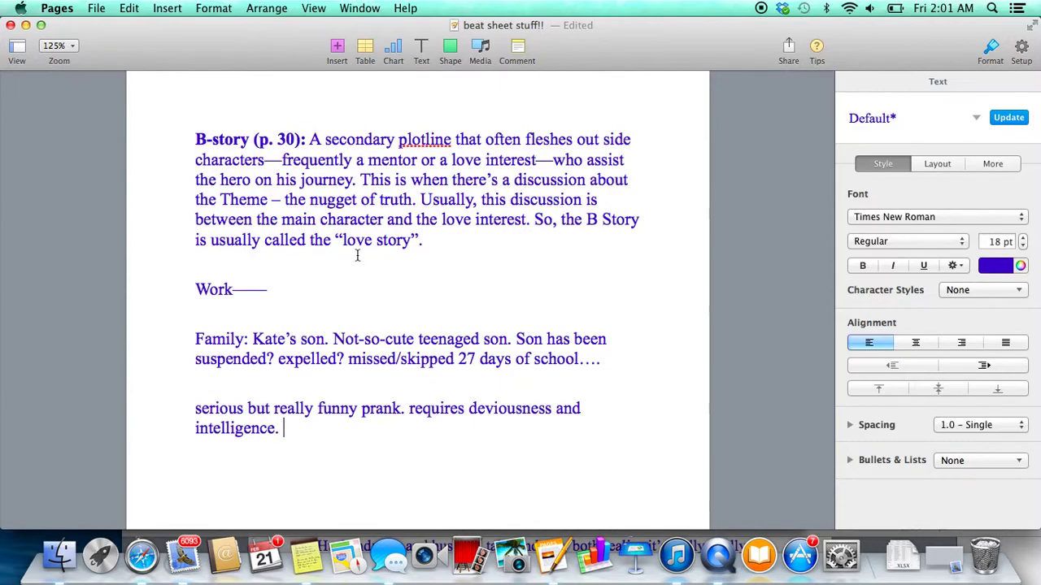
Highlight the opening mention of the protagonist's son in the Family note.
scroll(329, 283, "down", 5)
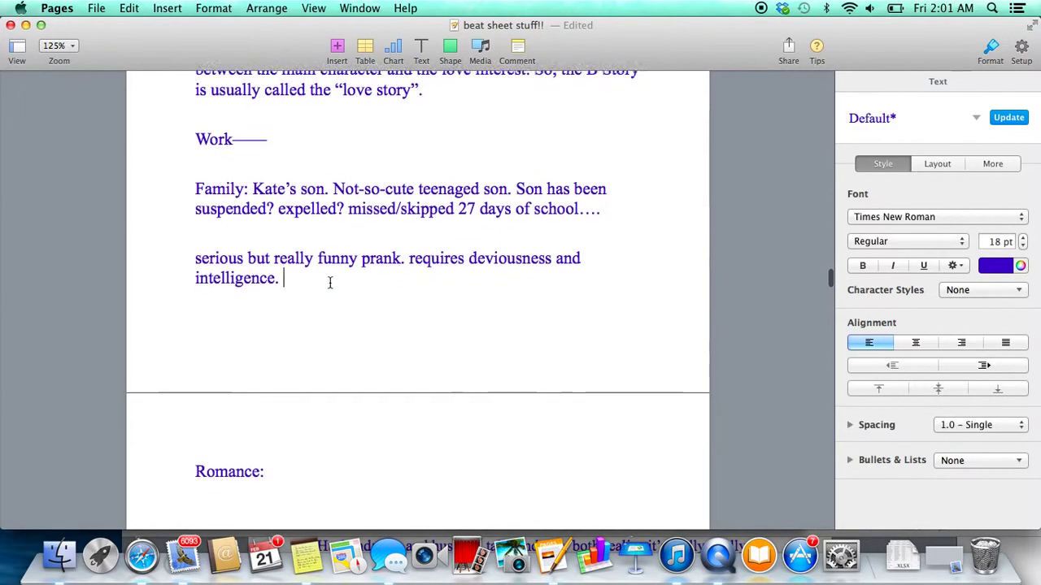
scroll(329, 282, "down", 2)
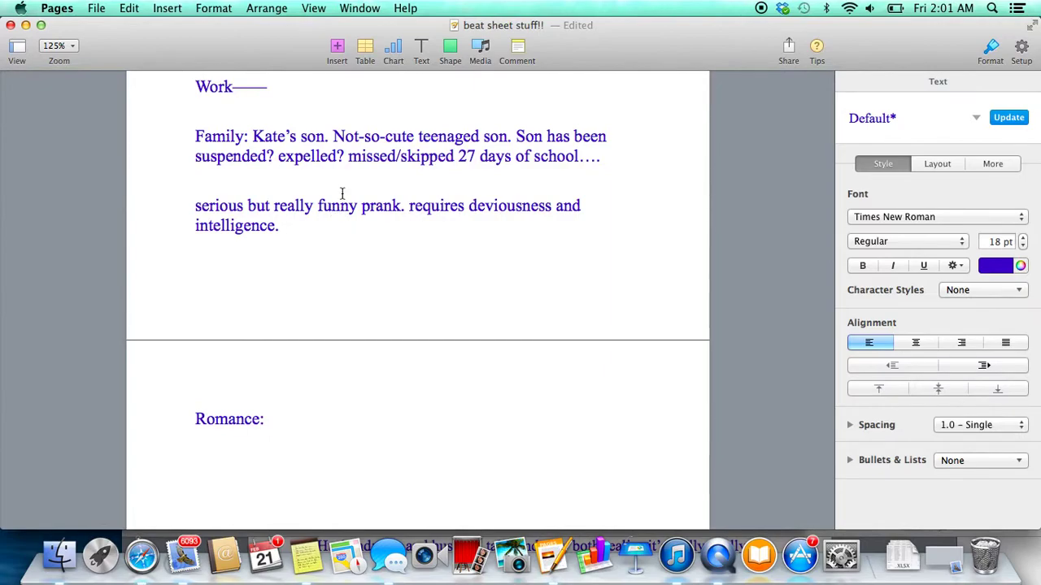
left_click_drag(253, 136, 333, 140)
left_click(332, 139)
left_click_drag(262, 140, 252, 137)
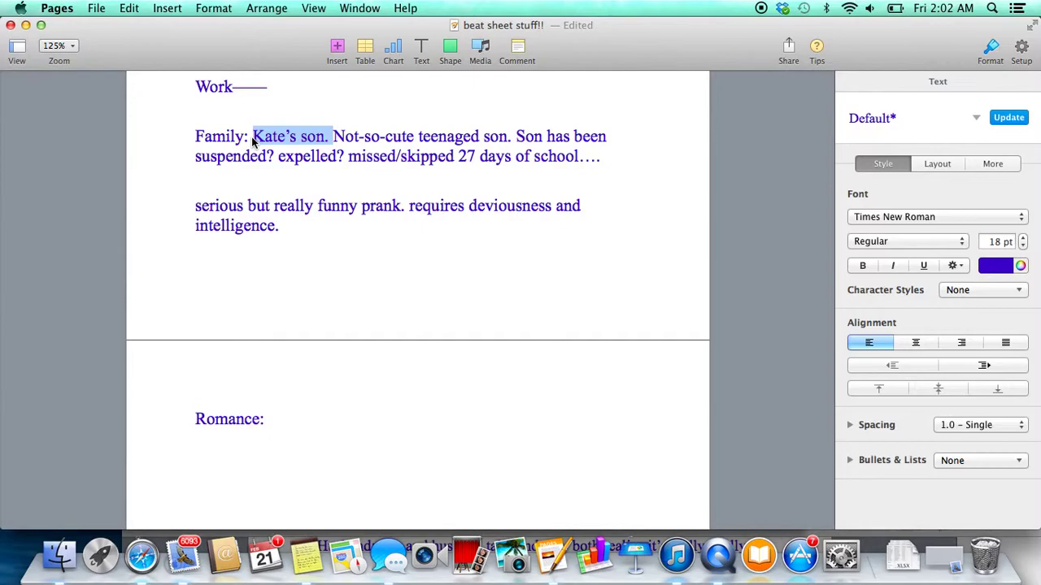
mouse_move(251, 137)
left_mouse_down()
mouse_move(320, 129)
mouse_move(333, 143)
mouse_move(251, 137)
left_mouse_up()
left_click(329, 136)
Fill the Romance line with “contractor. New next door neighbor. conveniently attractive and”.
left_click(281, 419)
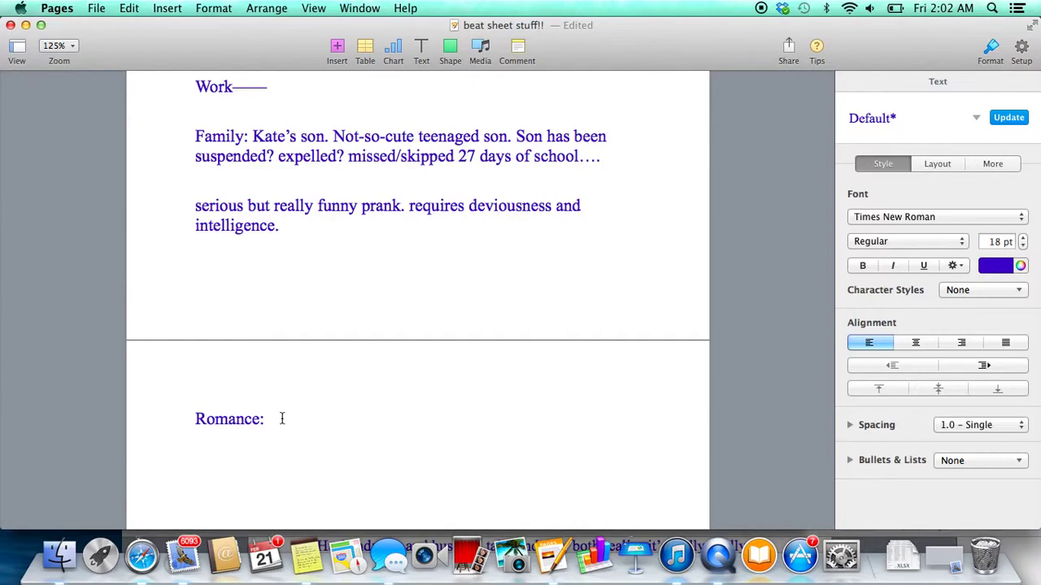
type("contractor")
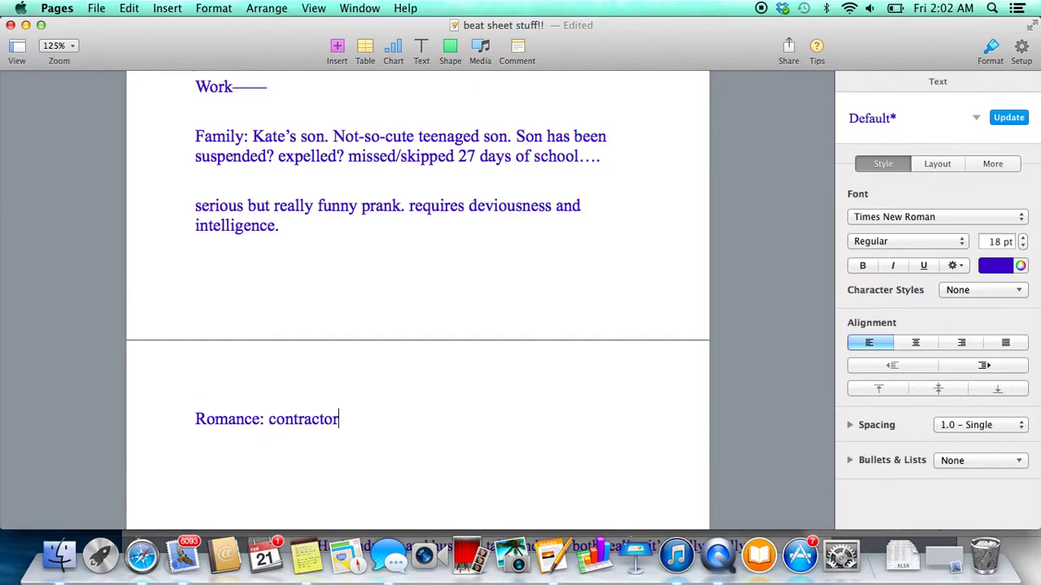
type(". New next door neigh")
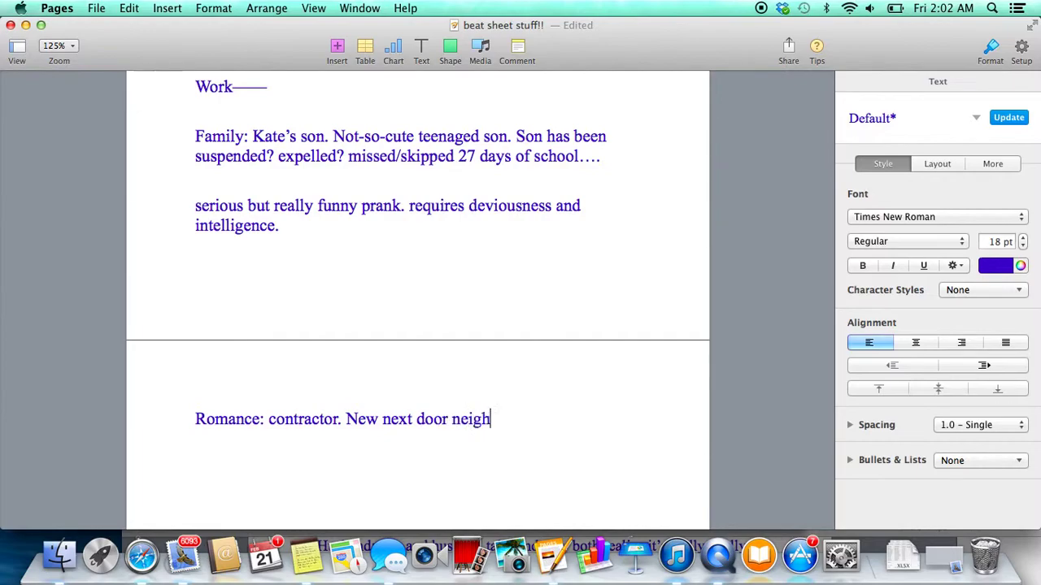
type("bor. conv")
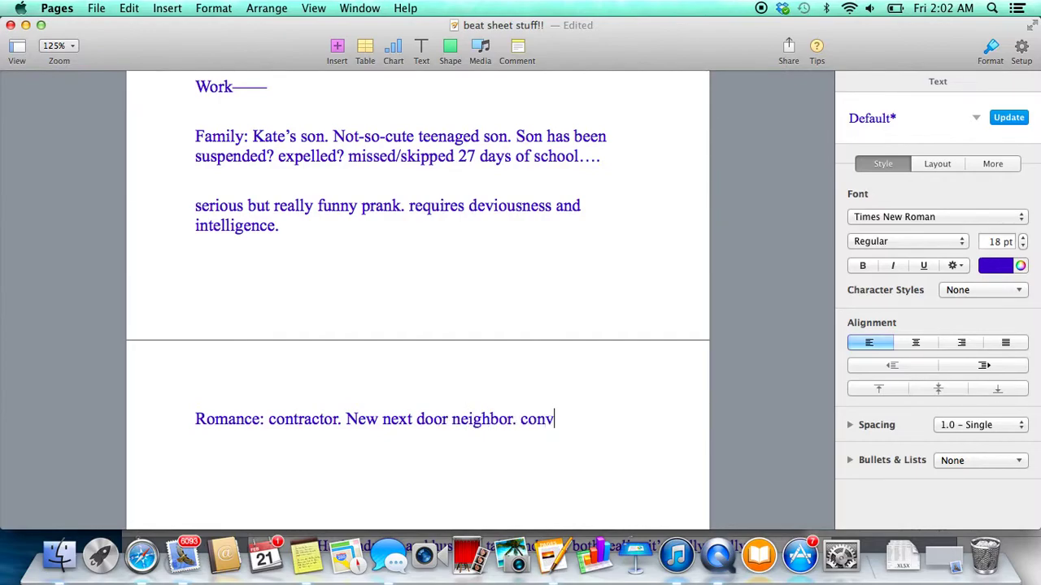
type("eniently at")
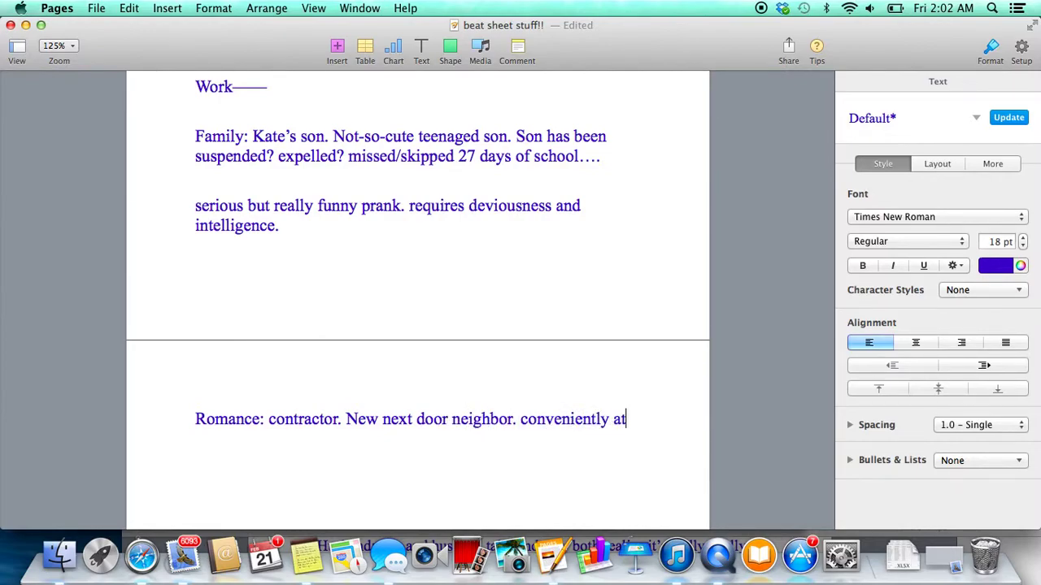
type("ractice")
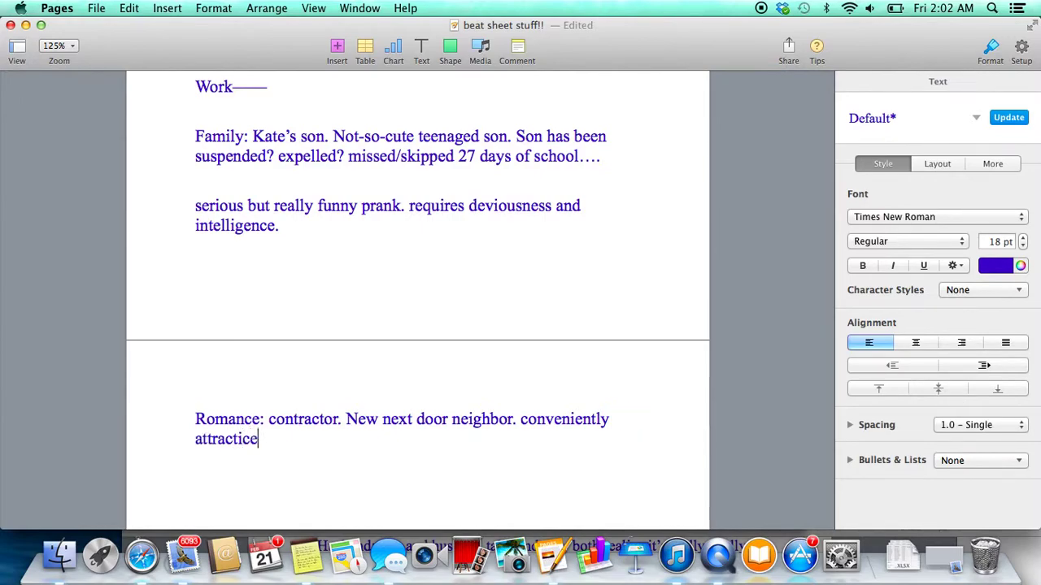
key("BackSpace")
key("BackSpace")
type("ve and non")
key("BackSpace")
type("plussed")
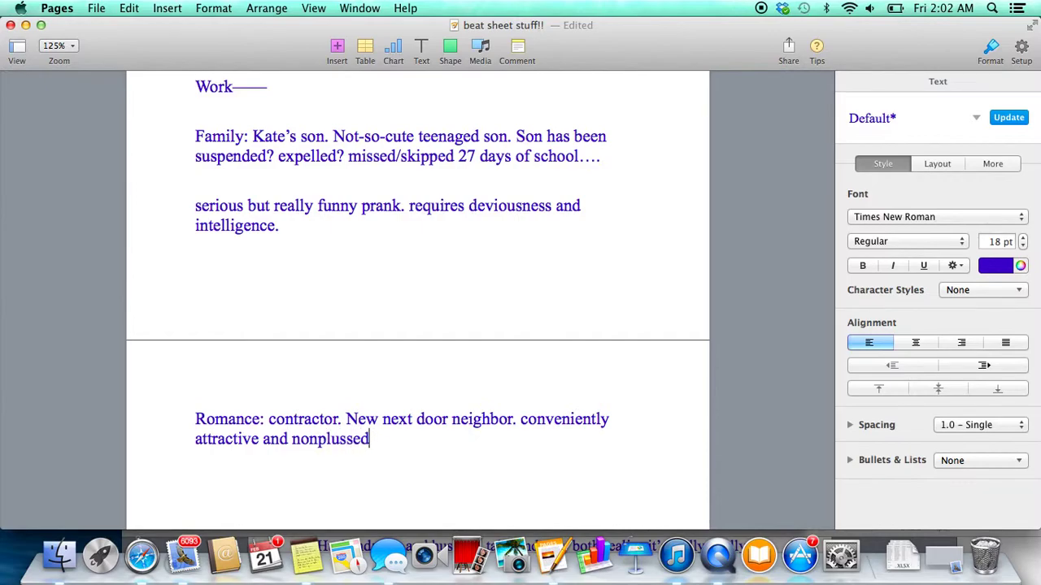
key("BackSpace")
key("BackSpace")
key("BackSpace")
key("BackSpace")
key("BackSpace")
key("BackSpace")
key("BackSpace")
type("-")
key("BackSpace")
key("BackSpace")
key("BackSpace")
key("BackSpace")
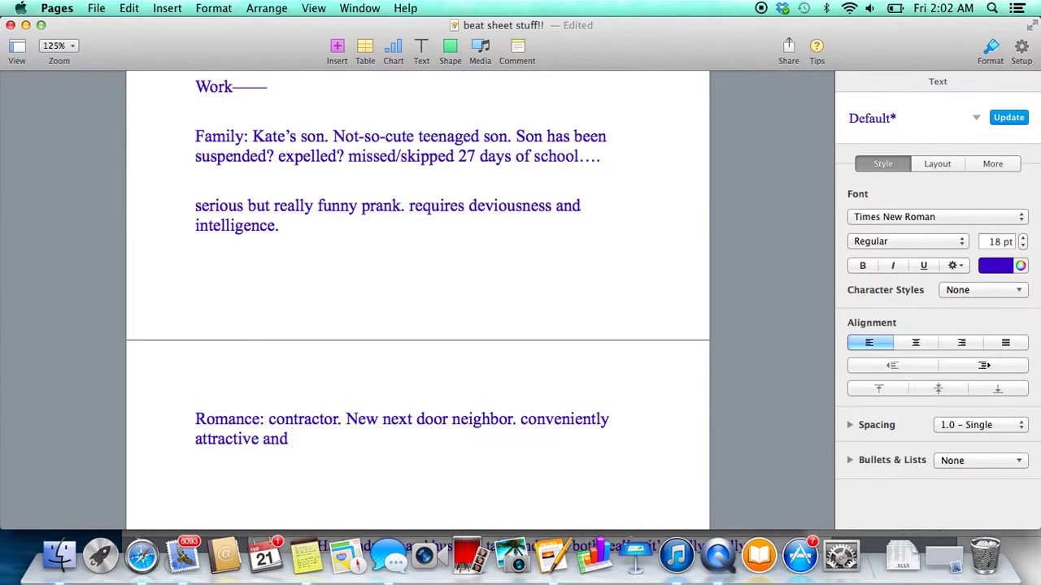
Continue the Romance line after “conveniently attractive and” with “unphased by”.
type("unmoved by")
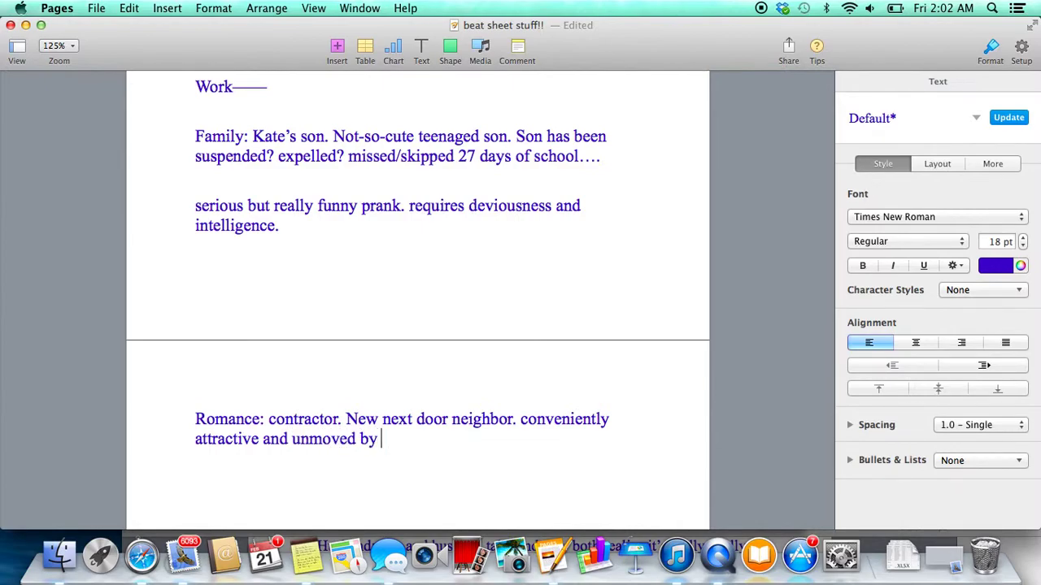
key("BackSpace")
key("BackSpace")
key("BackSpace")
key("BackSpace")
key("BackSpace")
key("BackSpace")
key("BackSpace")
key("BackSpace")
type("phased by ")
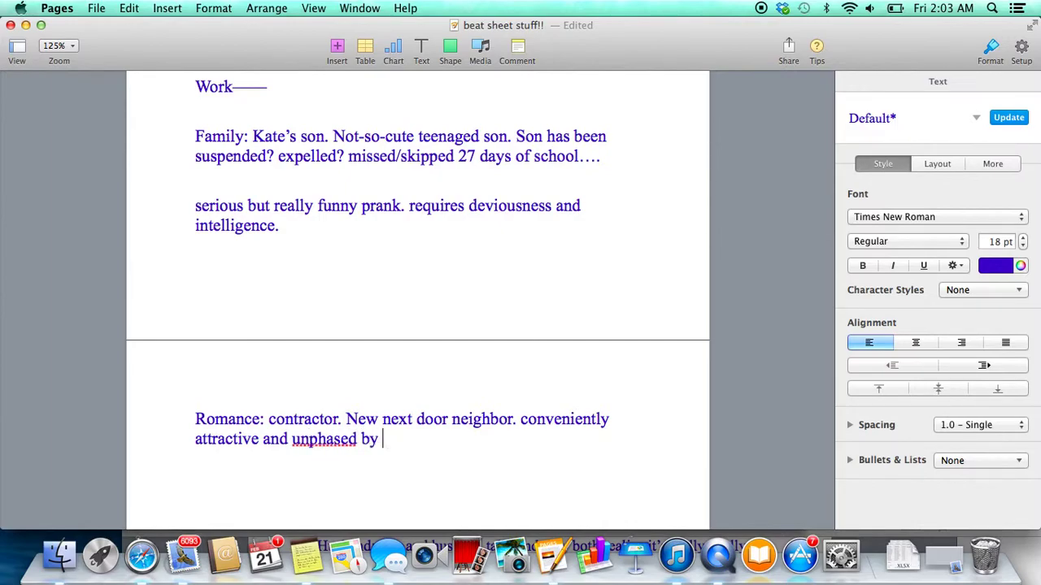
Finish the Romance line with the protagonist's name in the possessive followed by “type A-ness.”.
type("ka")
key("BackSpace")
key("BackSpace")
type("Kate's type")
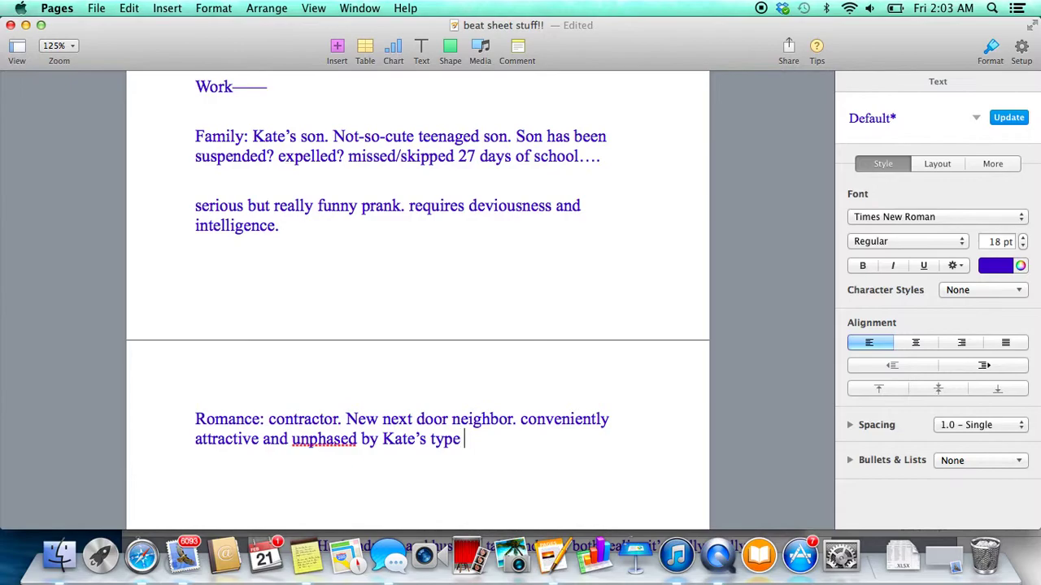
type(" A-ness.")
scroll(458, 435, "down", 5)
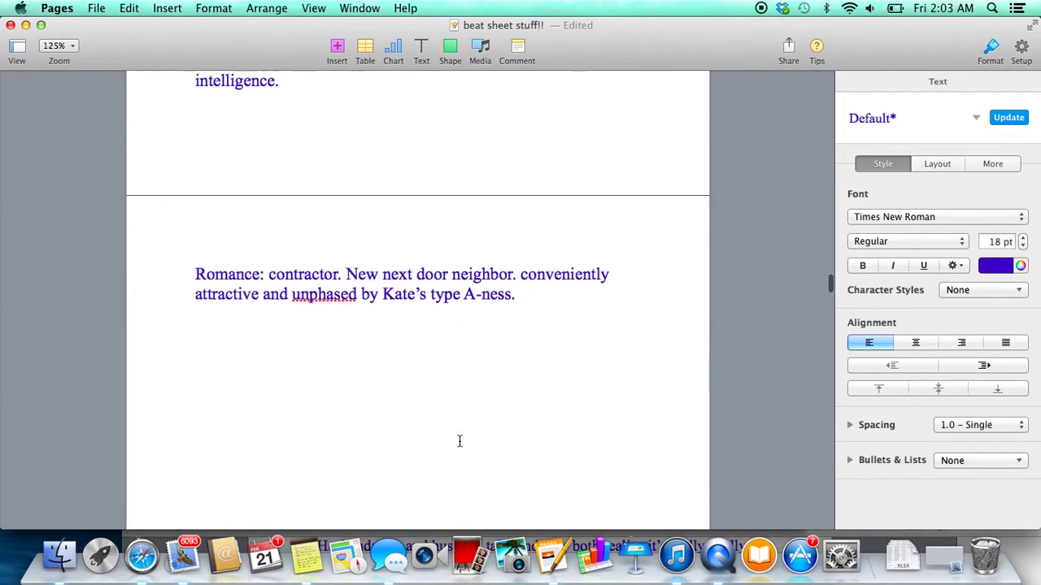
scroll(458, 441, "down", 3)
scroll(458, 442, "up", 8)
right_click(458, 440)
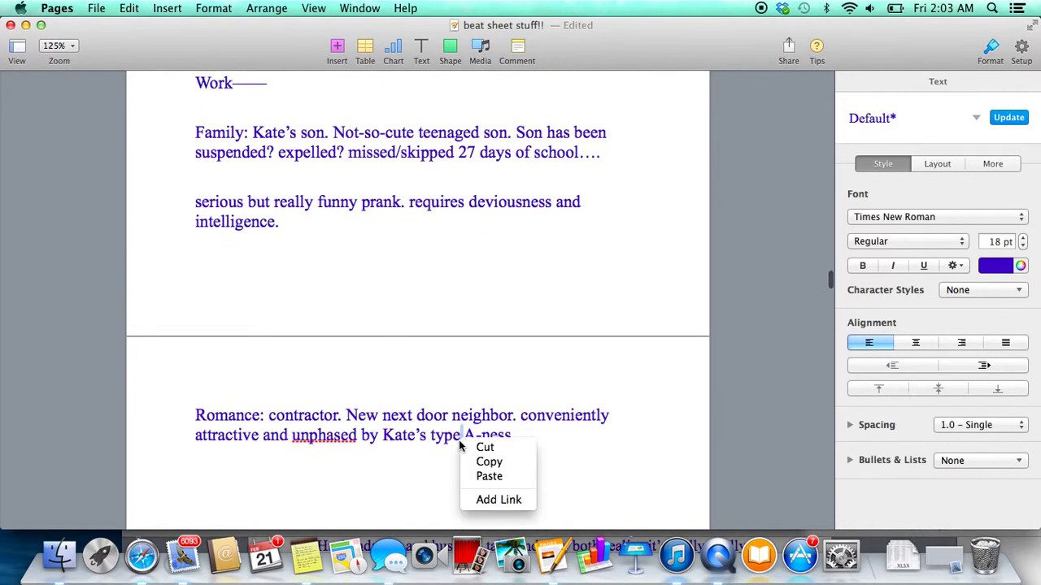
left_click(421, 401)
scroll(421, 401, "down", 5)
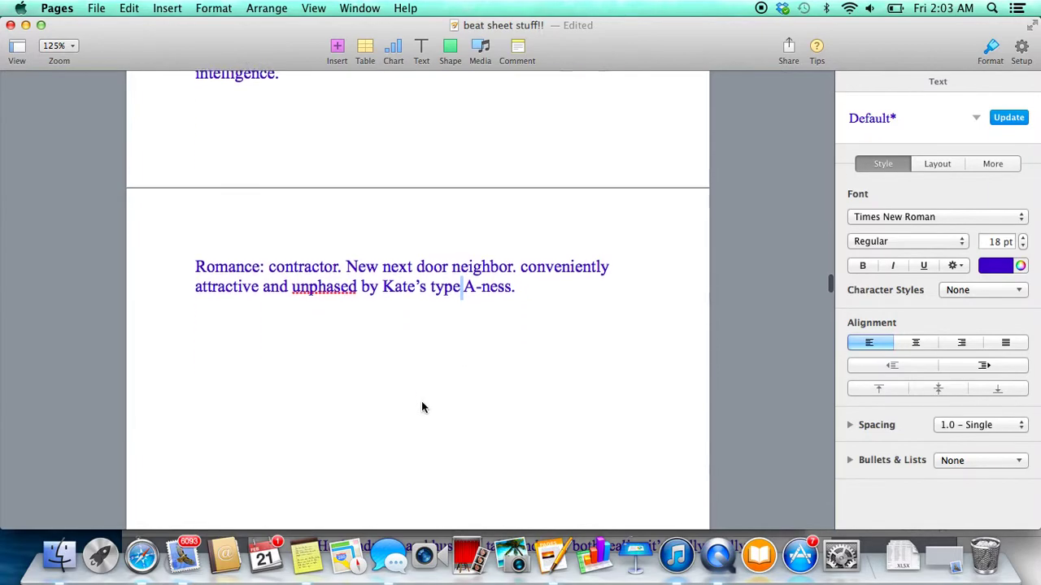
scroll(421, 401, "down", 3)
scroll(421, 401, "up", 8)
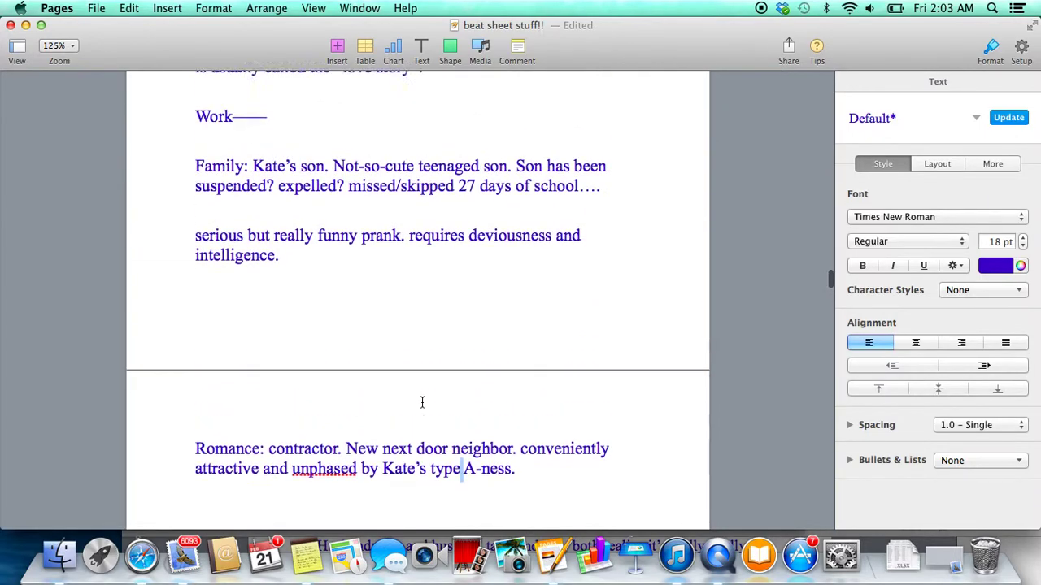
scroll(422, 402, "down", 1)
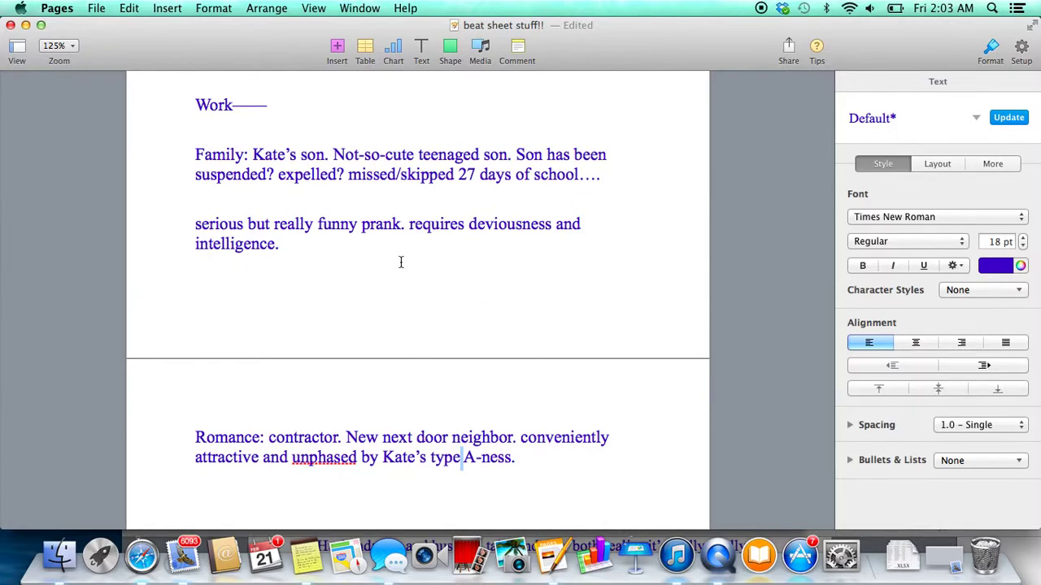
Insert blank lines above the “Fun and games (p. 30-55)” paragraph to push it down onto the next page.
scroll(400, 261, "down", 10)
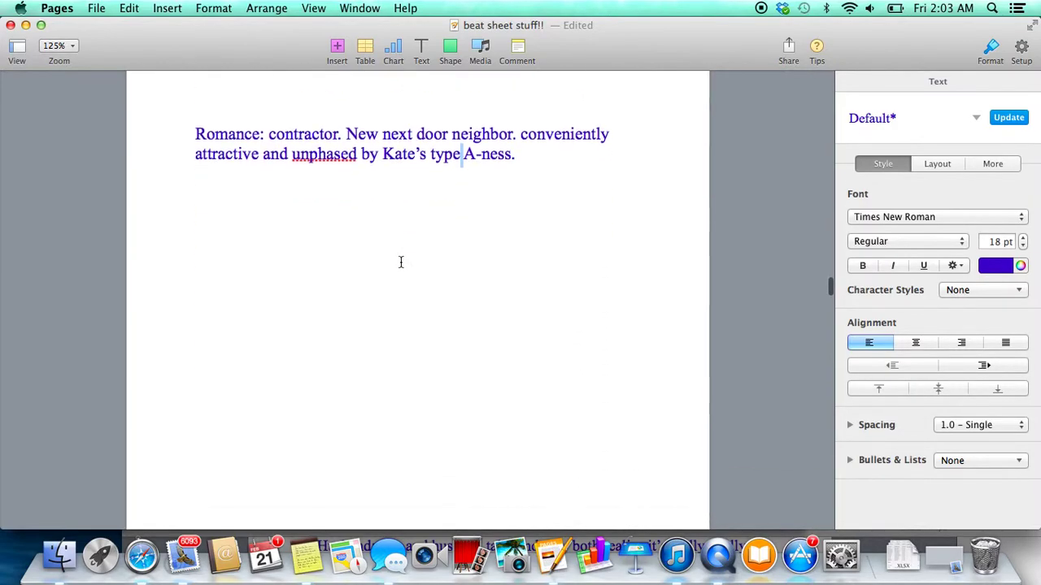
scroll(400, 262, "down", 10)
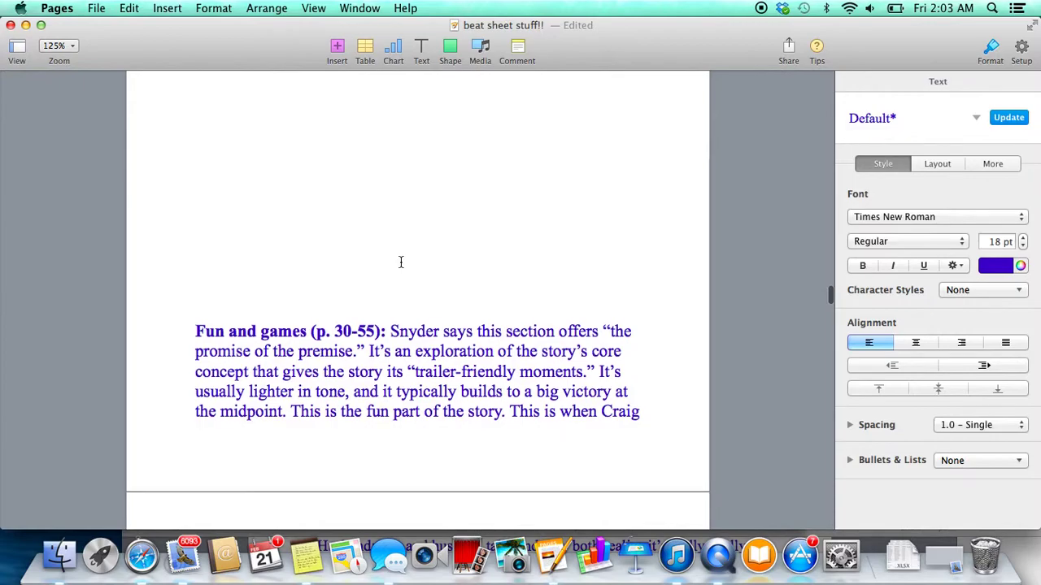
scroll(400, 262, "down", 1)
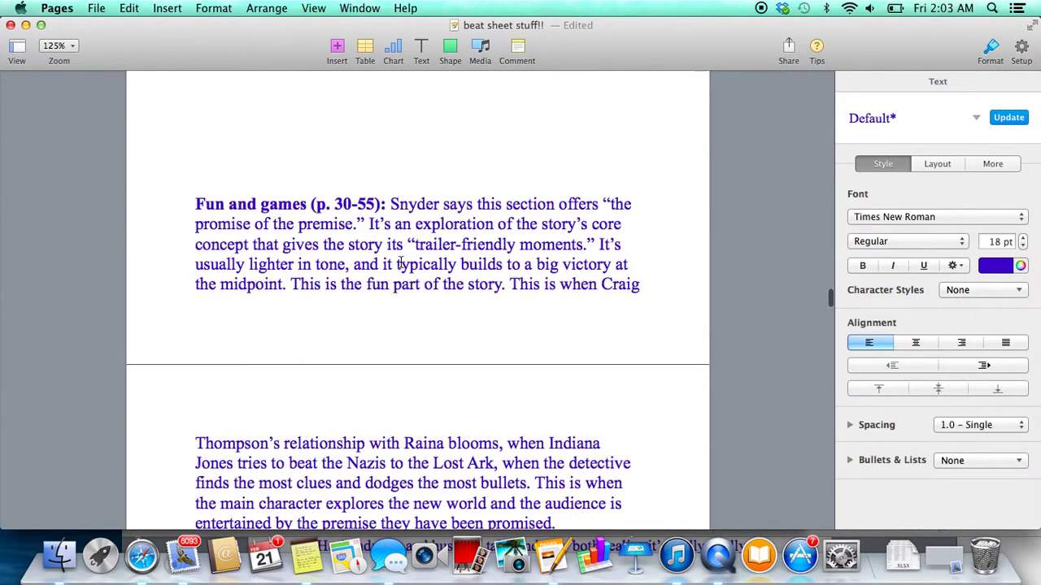
scroll(400, 267, "down", 3)
scroll(400, 267, "up", 2)
left_click(198, 112)
key("Return")
key("Return")
key("Return")
key("Return")
key("Return")
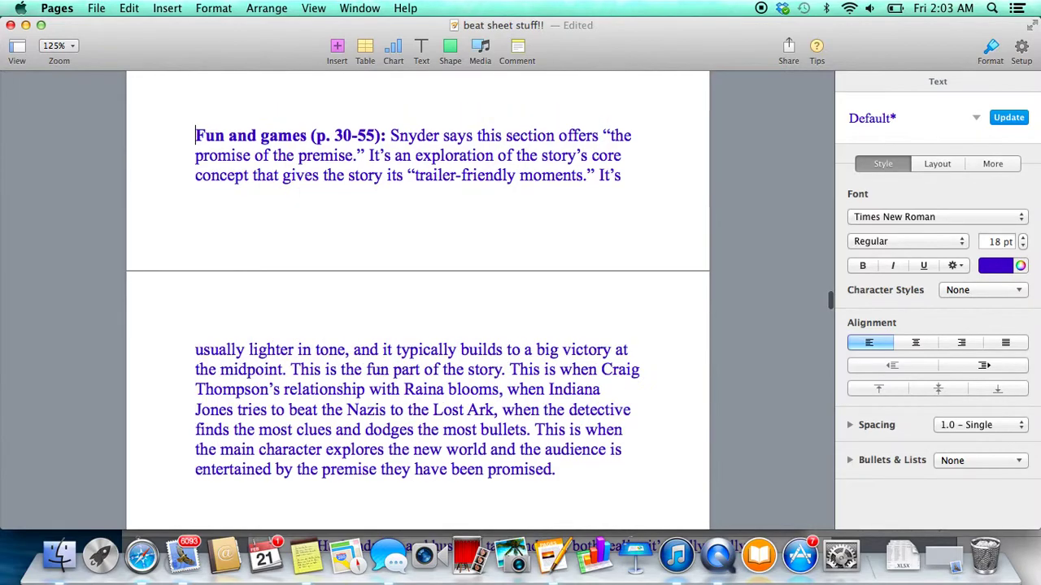
scroll(262, 117, "down", 5)
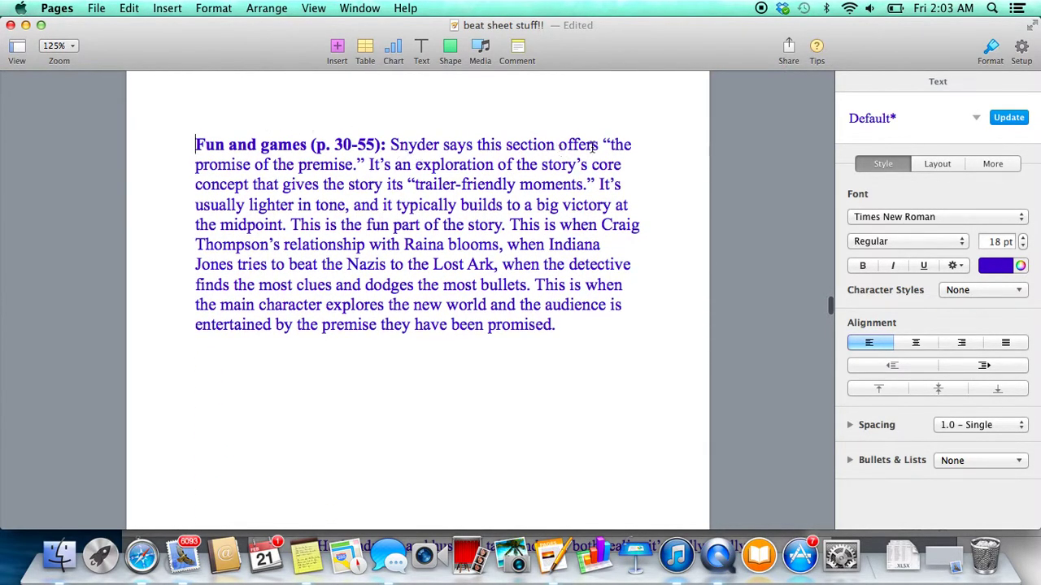
Highlight key passages of the Fun and games paragraph, including “trailer-friendly moments”, the lighter-tone sentence and the main character exploring the new world.
left_click_drag(608, 144, 589, 192)
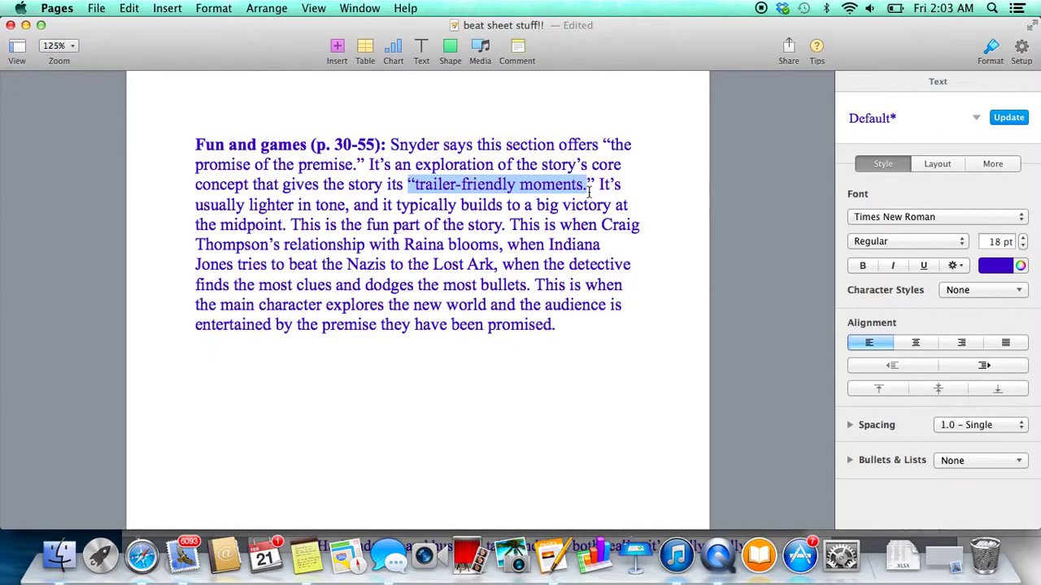
left_click_drag(197, 209, 519, 228)
left_click(303, 380)
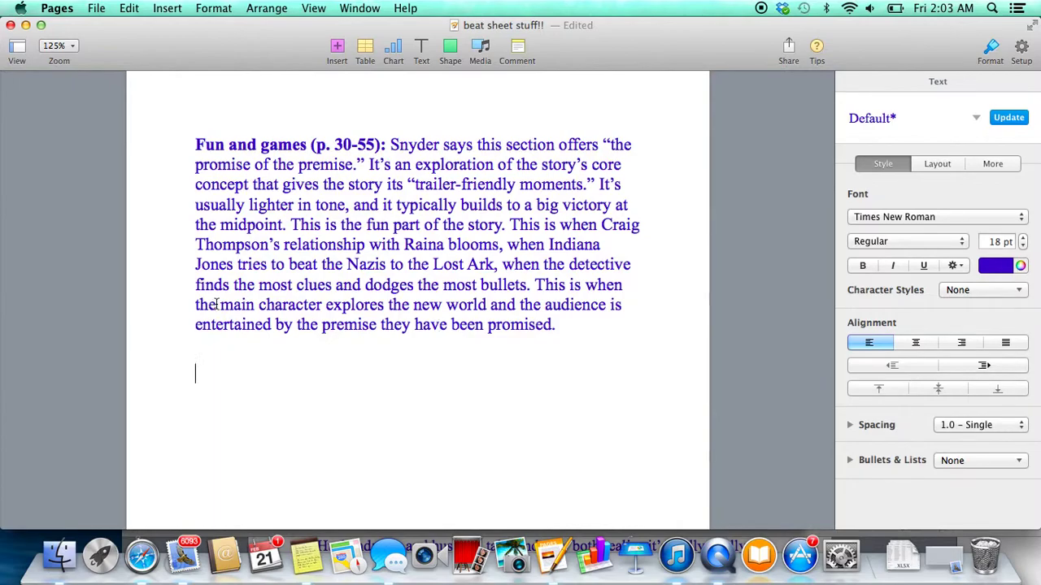
left_click_drag(216, 304, 374, 326)
Start a note below the Fun and games paragraph with “MONTAGE SCENE(S):” followed by the protagonist's first name.
left_click(302, 389)
type("MONTAG")
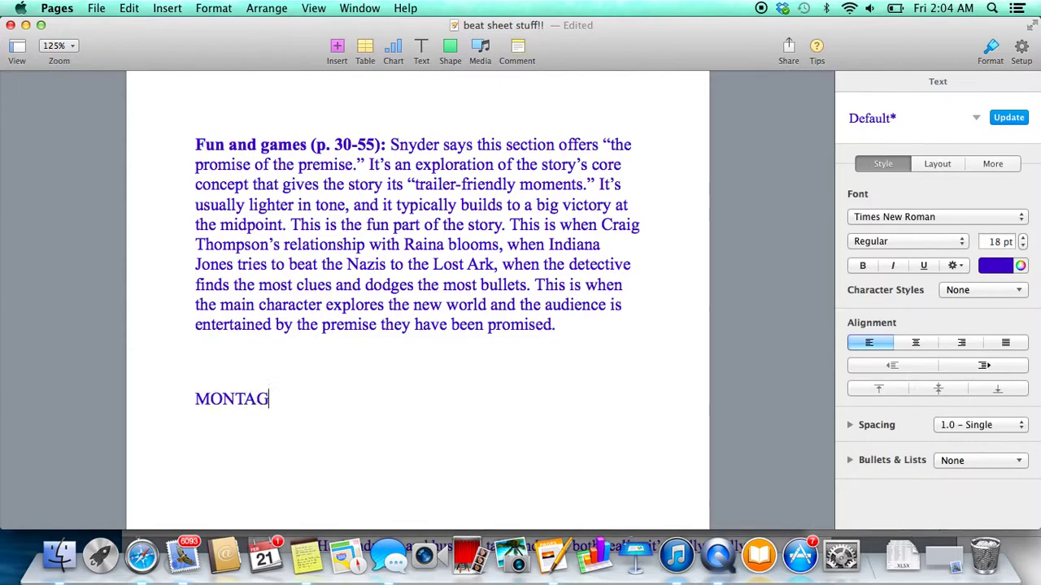
type("E SCENE")
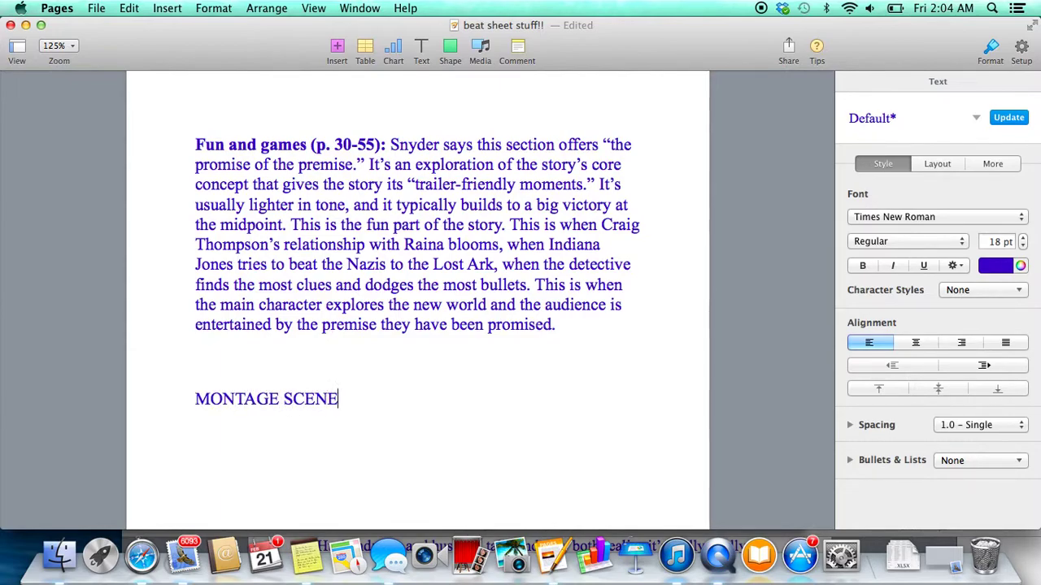
type("(S):")
key("BackSpace")
type(": Kate")
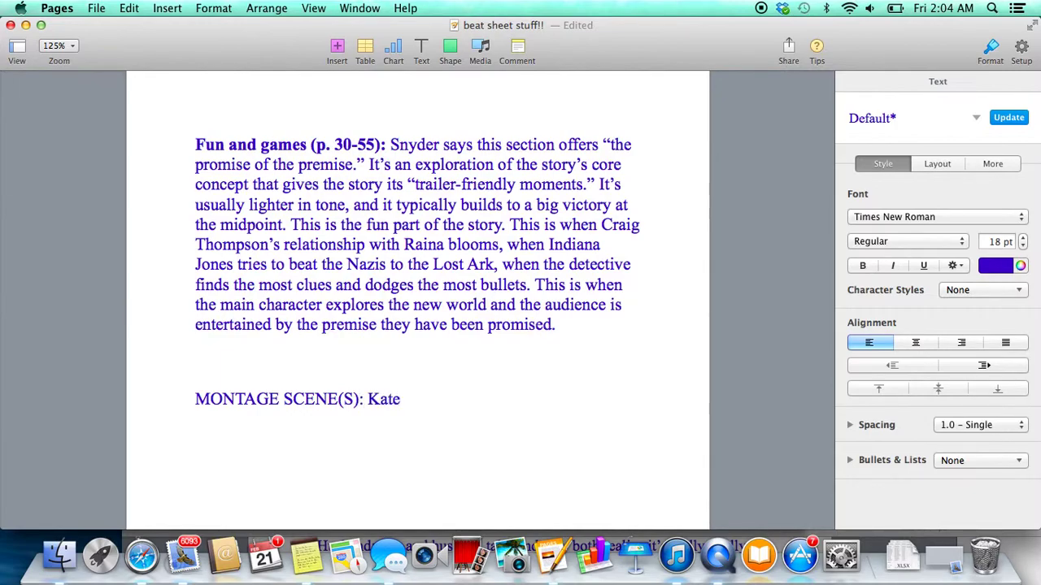
Continue the montage note with “buying supplies;”, the protagonist “in overalls painting;” and “new logo in place”.
type(" buying sup")
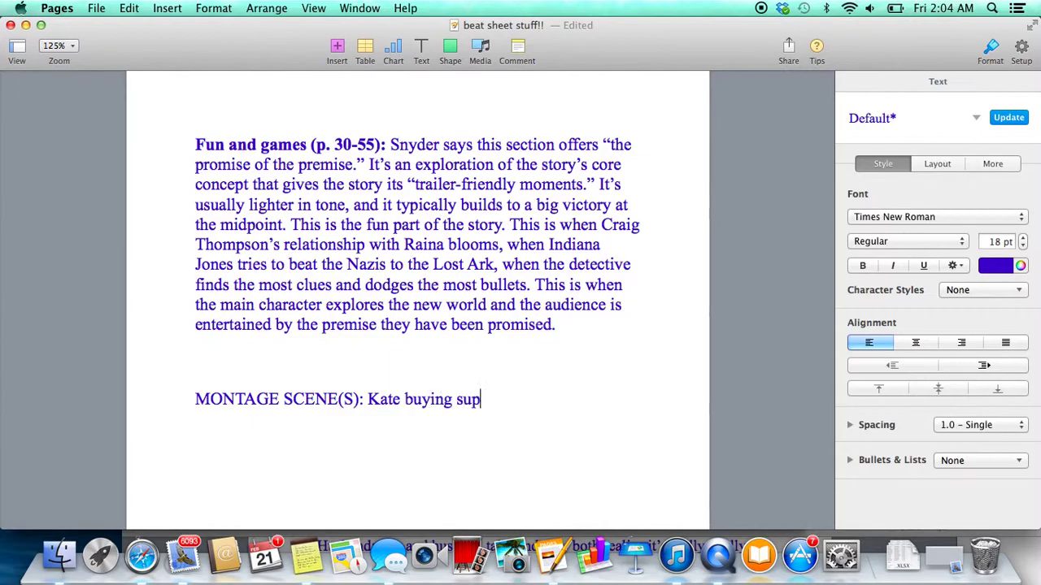
type("plies; Kat")
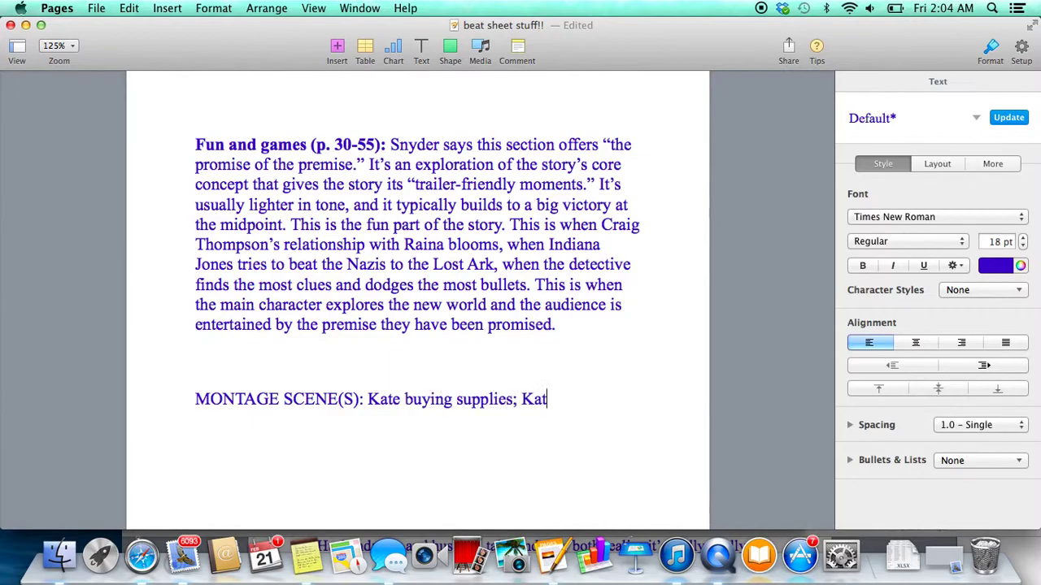
type("e in overall")
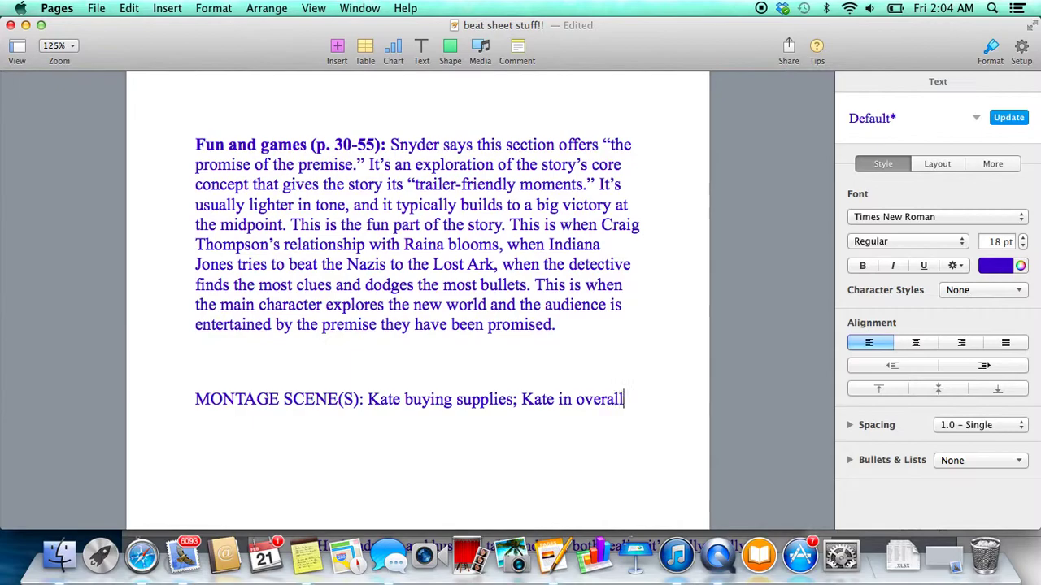
type("s painting")
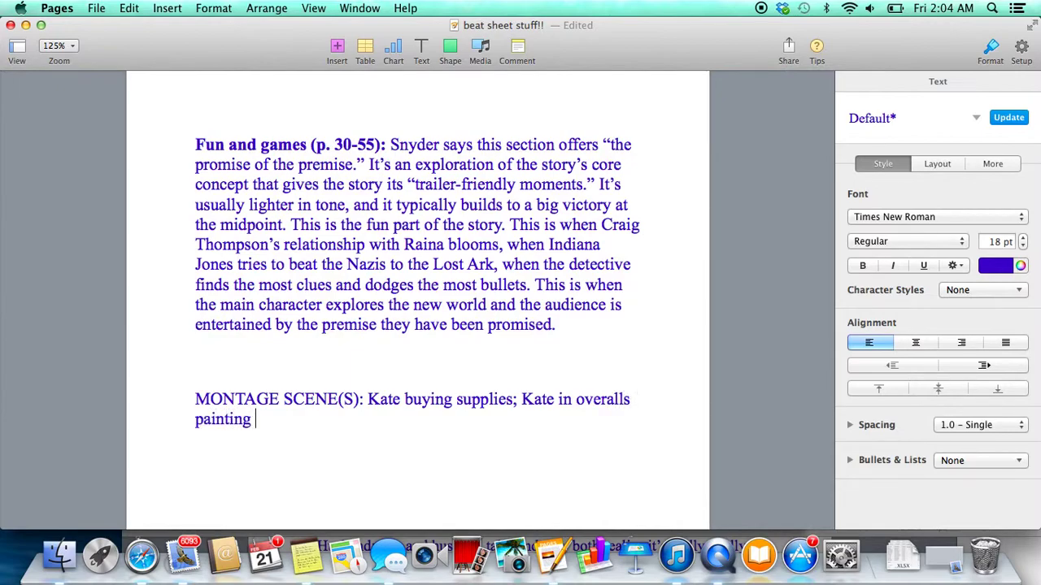
key("BackSpace")
type(";")
type("new logo")
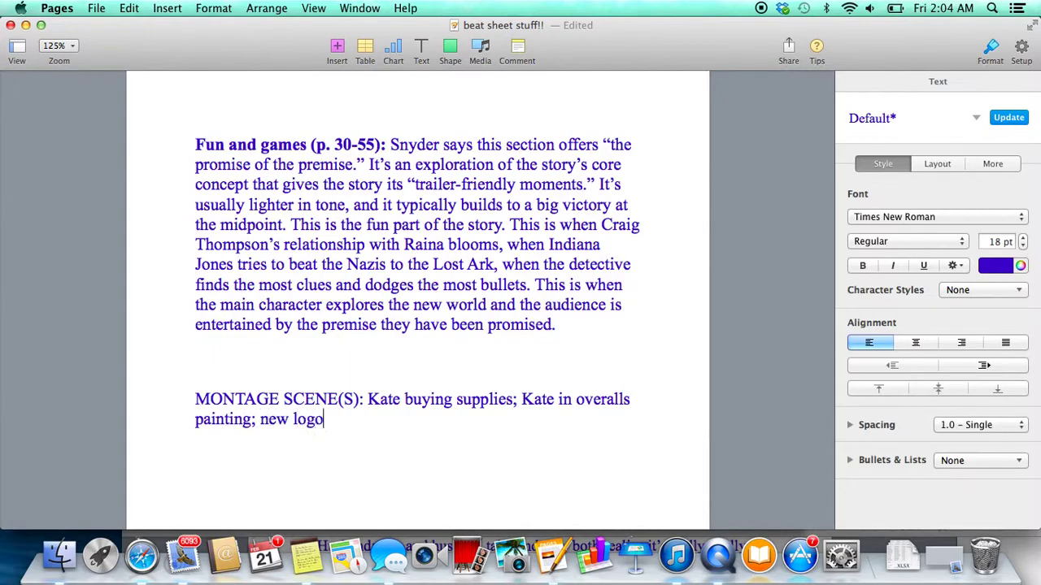
type(" in place")
Add two separate lines below the montage note reading “contractor” and “son…”.
key("Return")
key("Return")
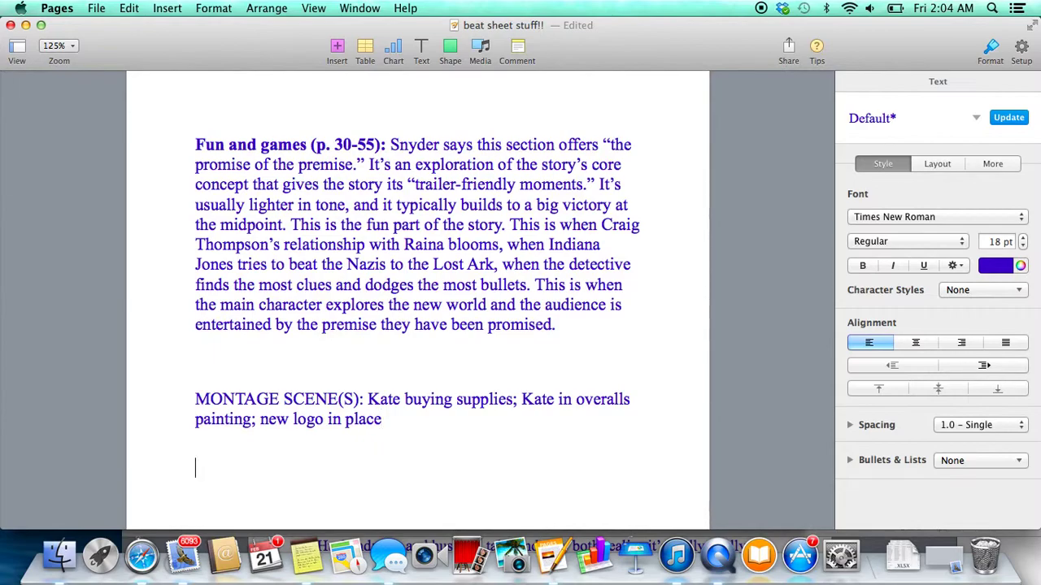
type("contractor")
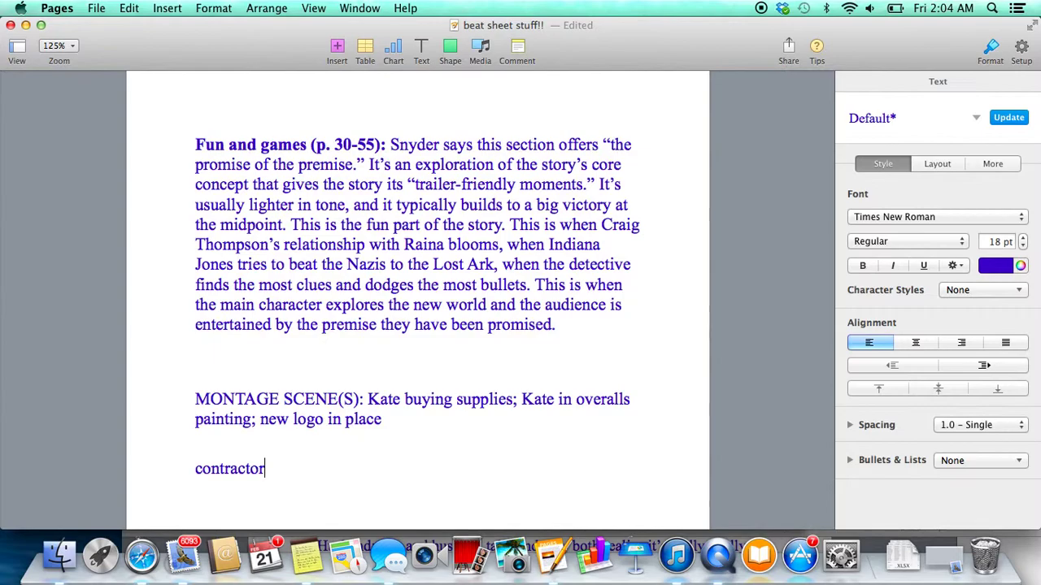
key("Return")
key("Return")
type("son..")
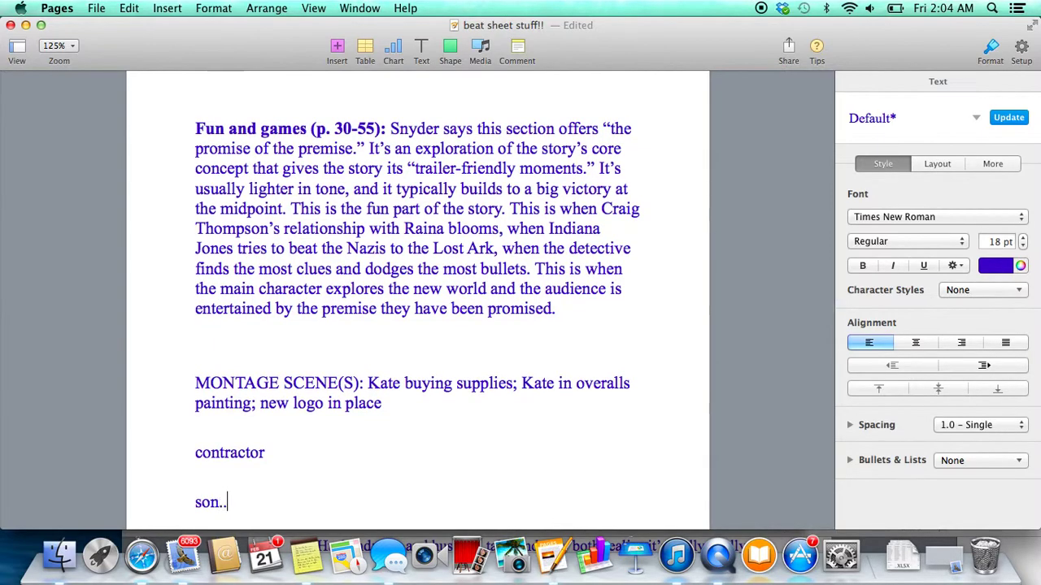
type(".")
Highlight “a big victory at the midpoint.” in the Fun and games paragraph.
scroll(415, 418, "down", 5)
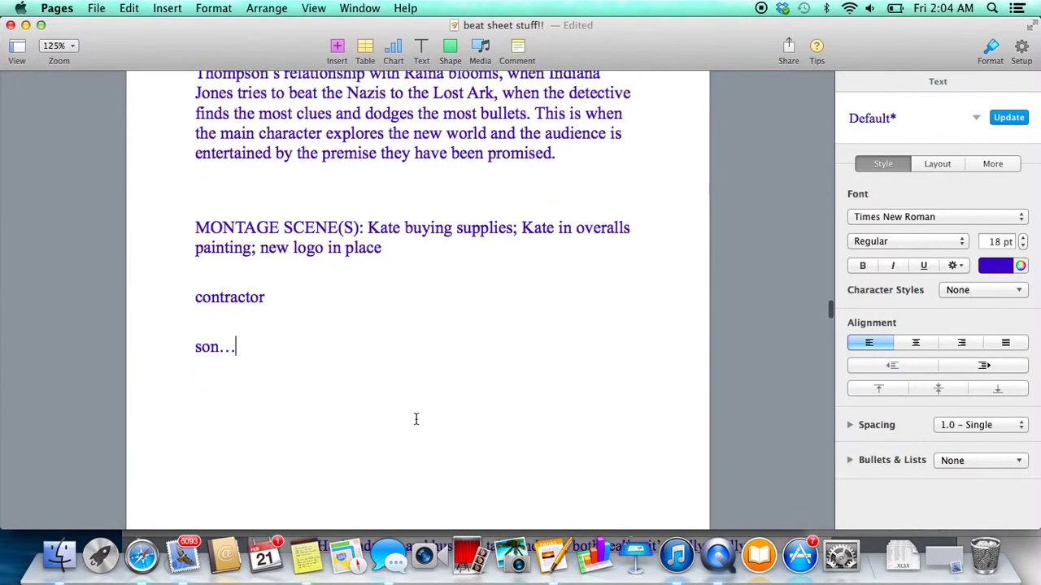
scroll(415, 419, "up", 6)
scroll(416, 418, "down", 4)
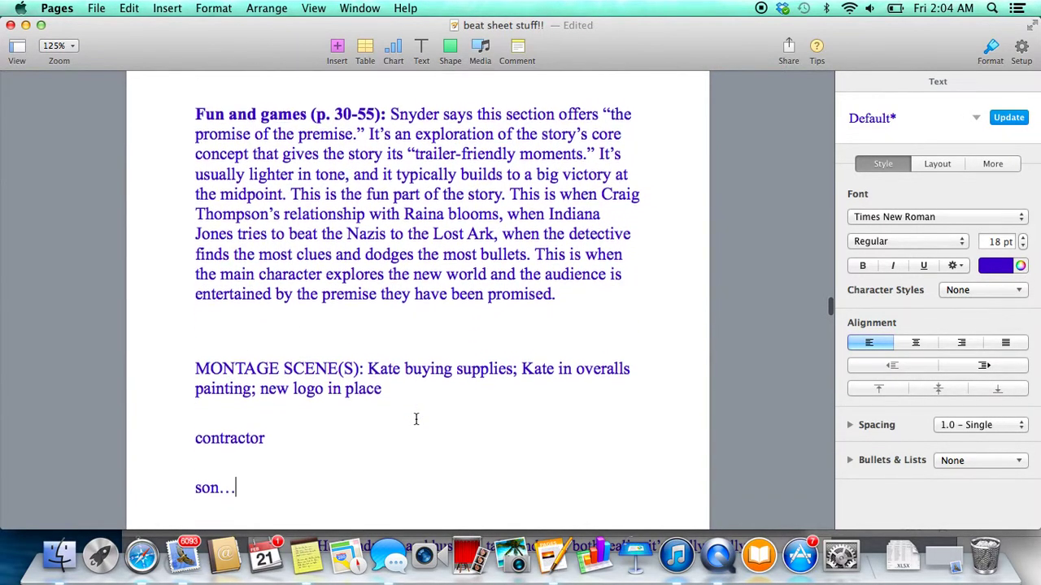
scroll(415, 419, "down", 6)
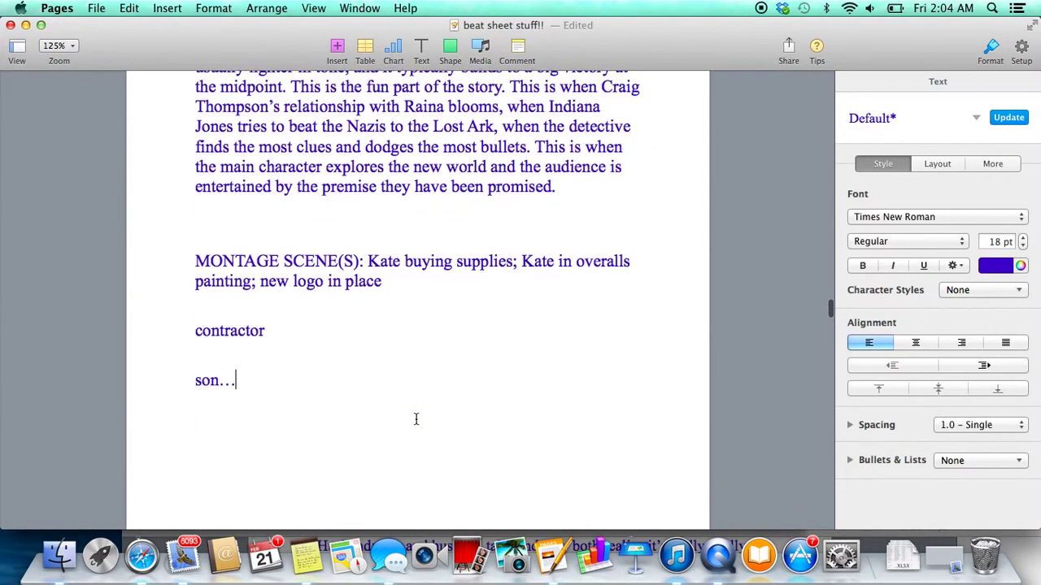
scroll(415, 418, "up", 7)
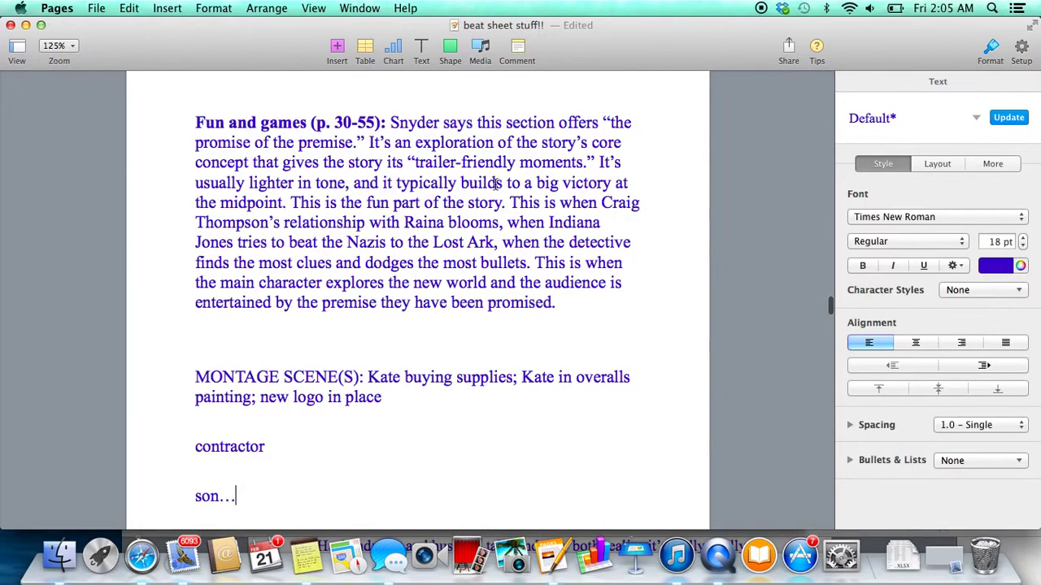
left_click_drag(522, 183, 289, 205)
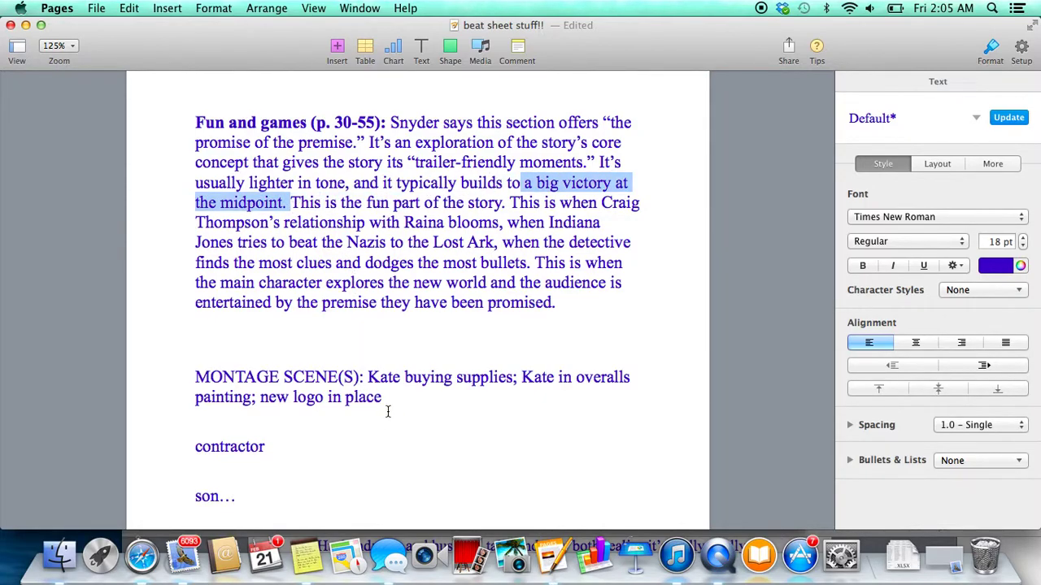
Extend the montage note after “new logo in place” with a semicolon, the protagonist's name and “has first”.
scroll(388, 411, "down", 3)
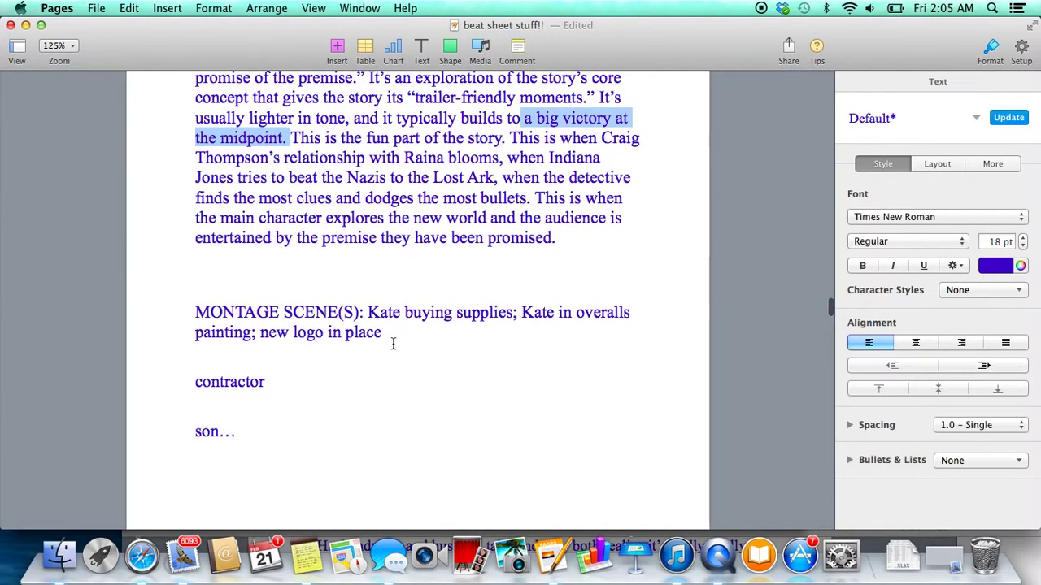
left_click(404, 338)
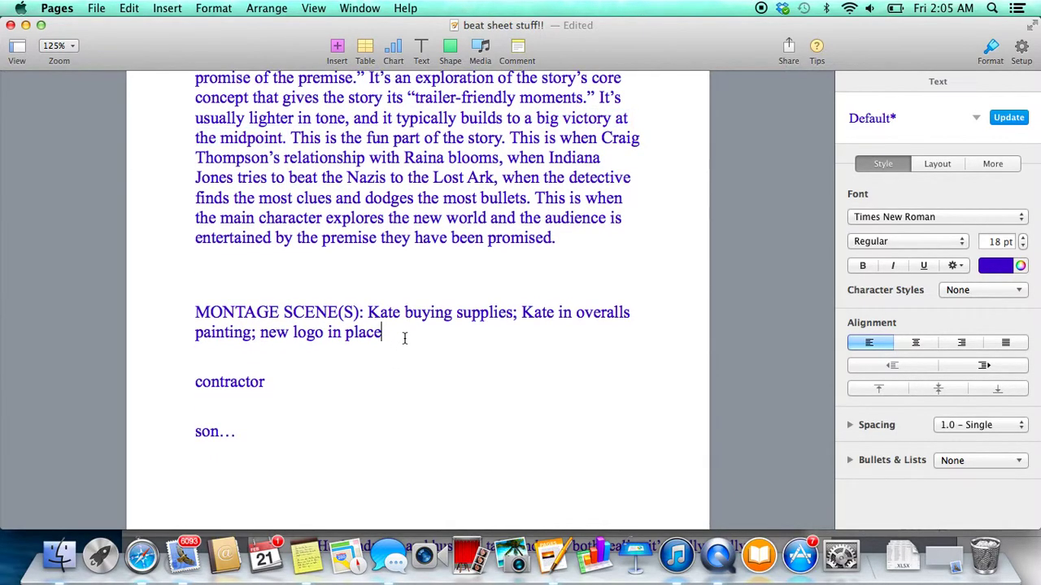
type("; Kate has first ")
type("opp. to se")
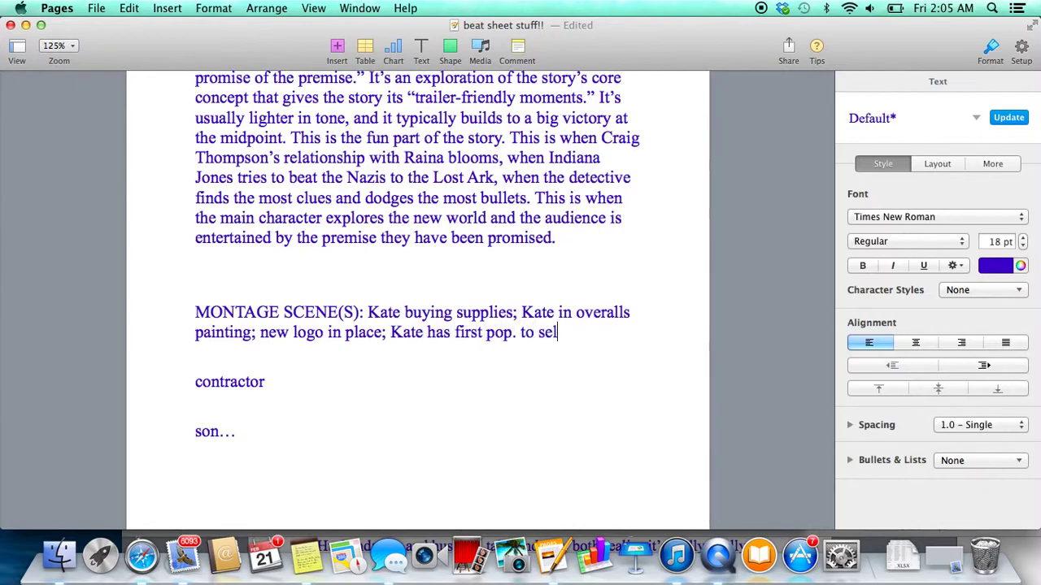
type("l")
key("BackSpace")
key("BackSpace")
key("BackSpace")
key("BackSpace")
key("BackSpace")
key("BackSpace")
key("BackSpace")
key("BackSpace")
key("BackSpace")
key("BackSpace")
key("BackSpace")
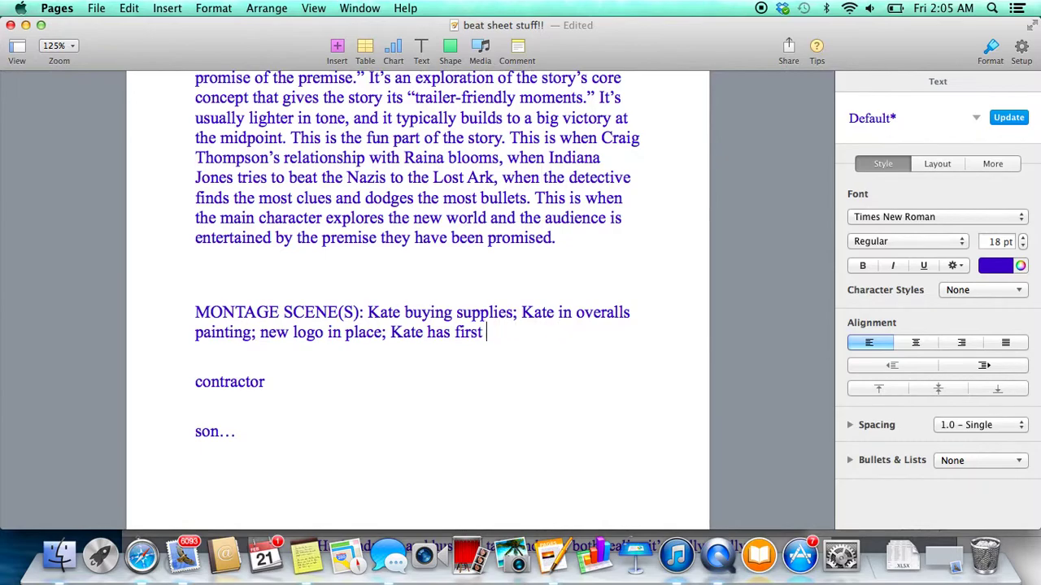
Finish the montage note after “has first” with “opportunity to sell her product.”.
type("opportunity to seel")
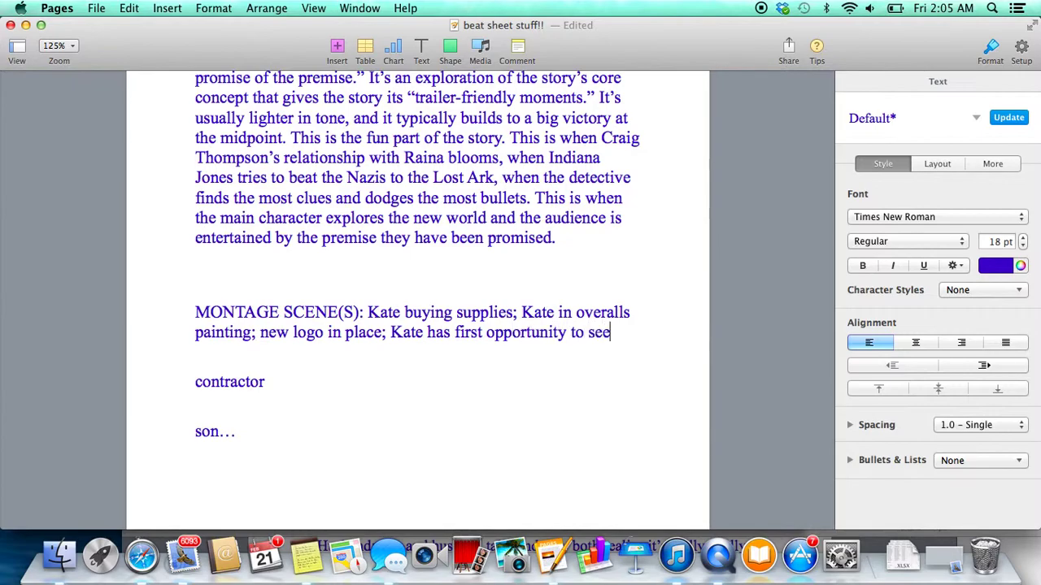
key("BackSpace")
key("BackSpace")
type("ll her pro")
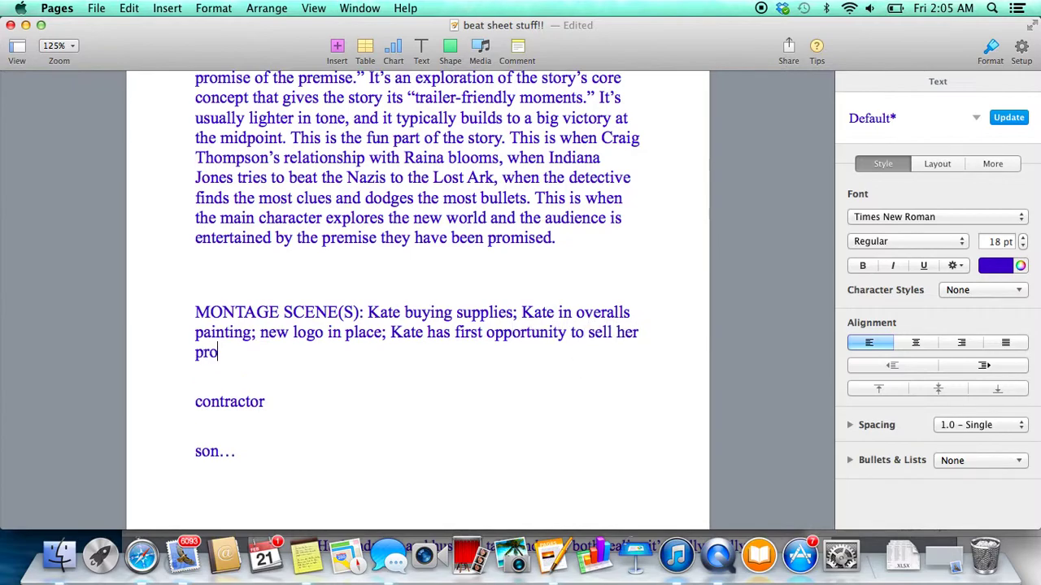
type("duct.")
Highlight the Midpoint paragraph's key phrases in turn: the story building to a false victory, “false victory”, and “New information is revealed that raises the stakes.”.
scroll(470, 354, "down", 10)
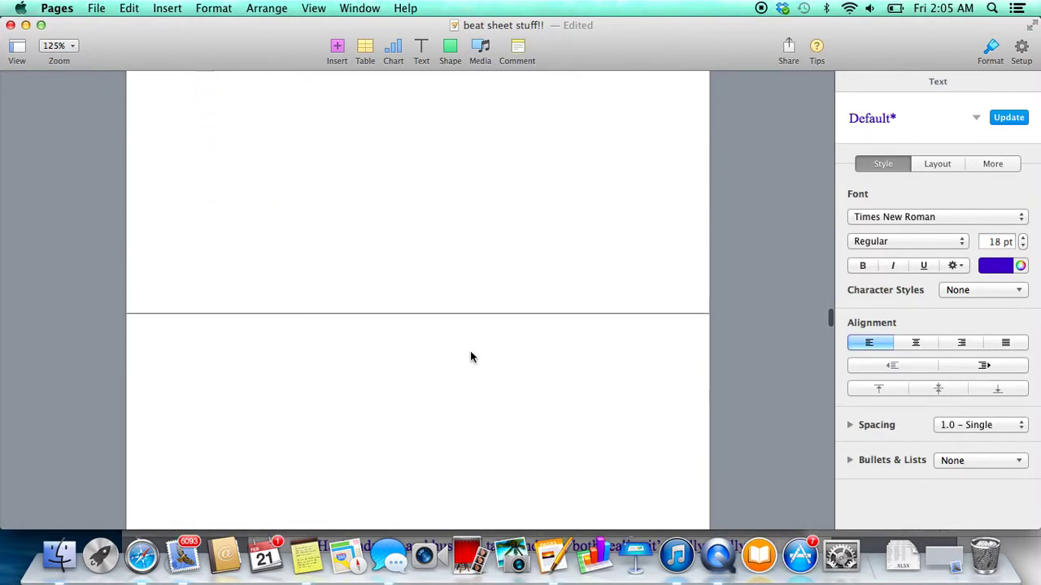
scroll(470, 352, "down", 8)
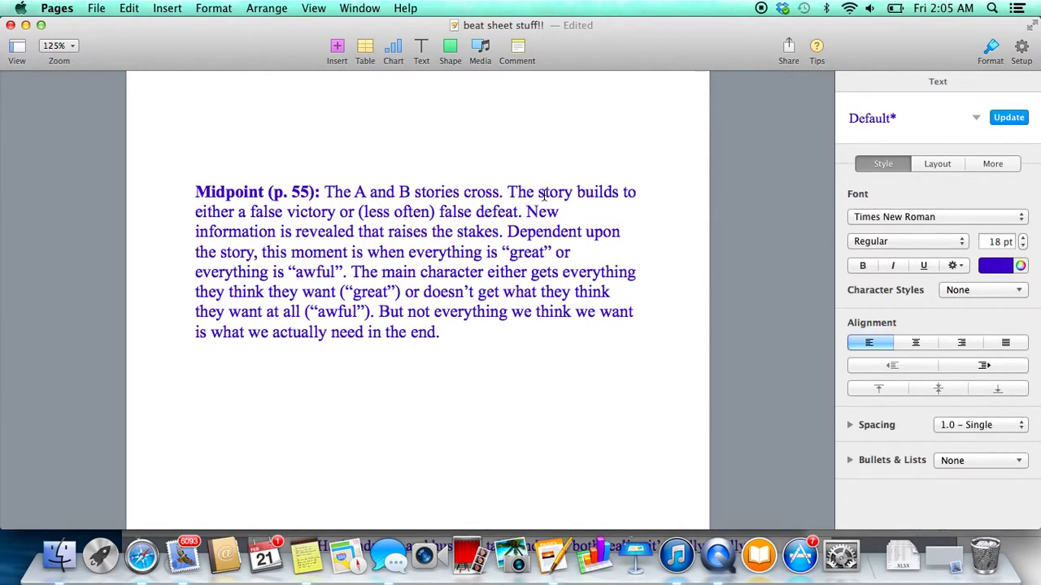
left_click_drag(507, 190, 335, 213)
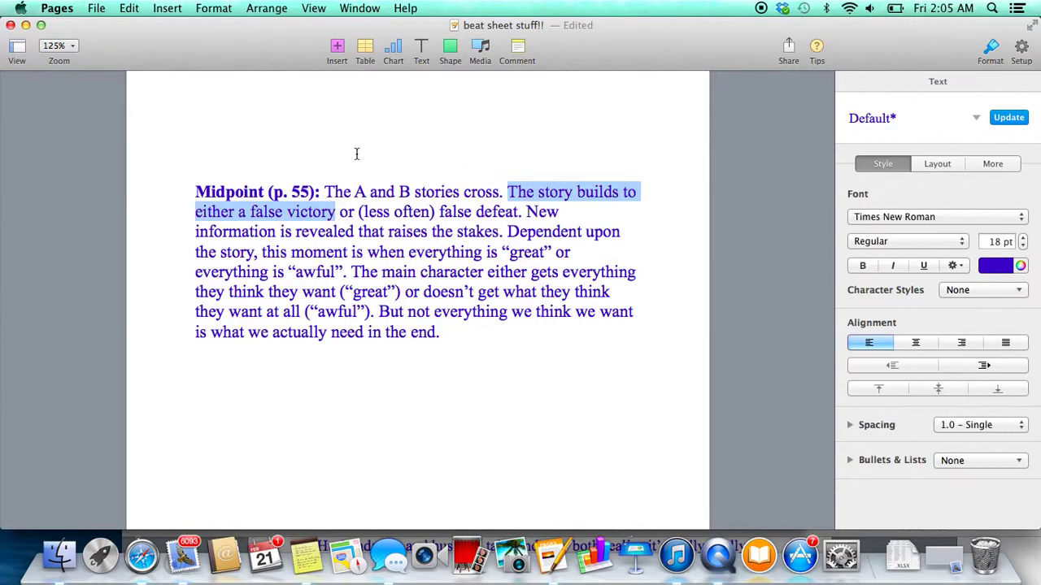
left_click(339, 213)
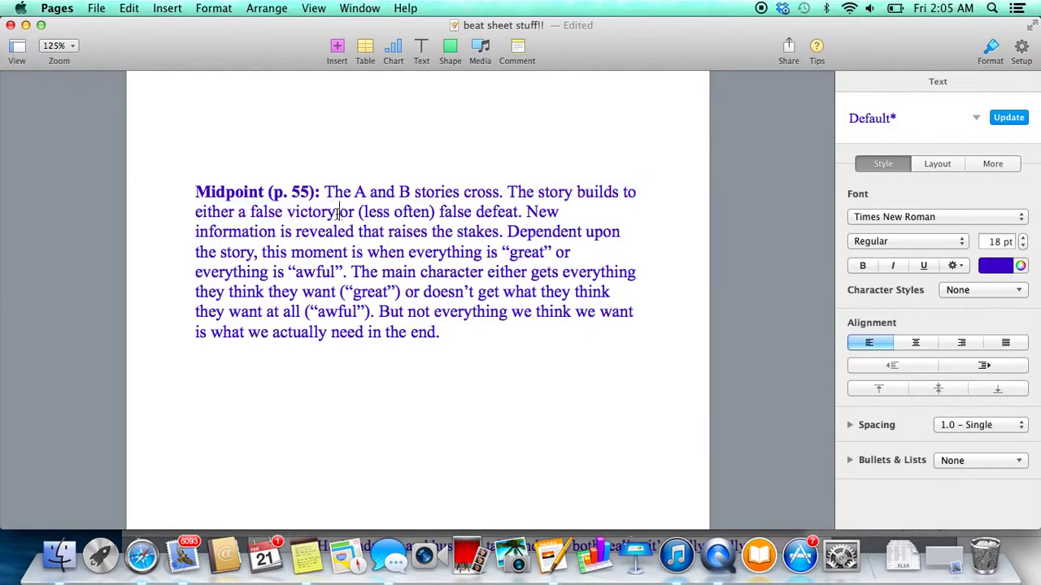
left_click_drag(250, 213, 339, 218)
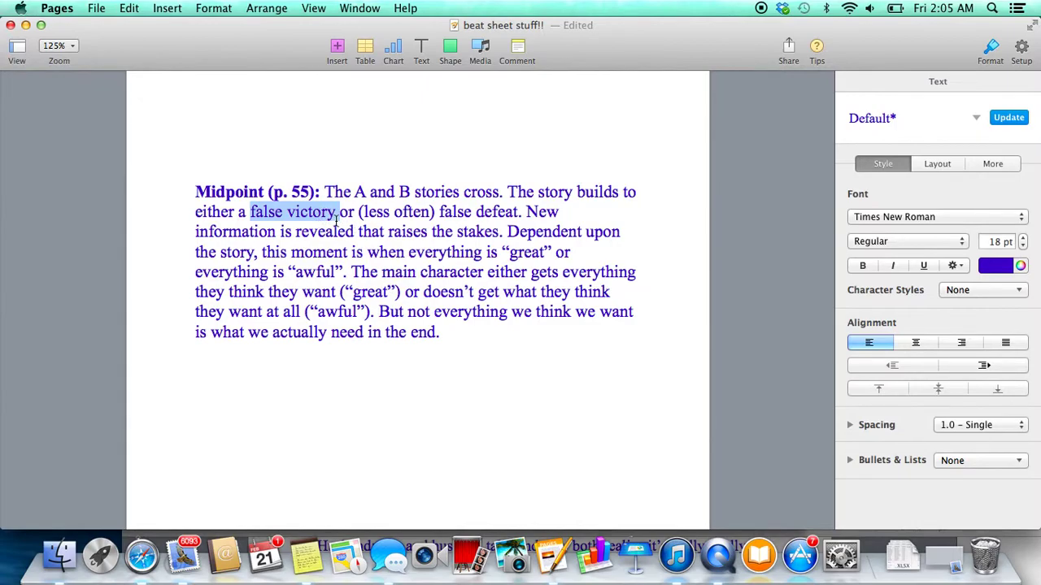
left_click_drag(526, 211, 505, 236)
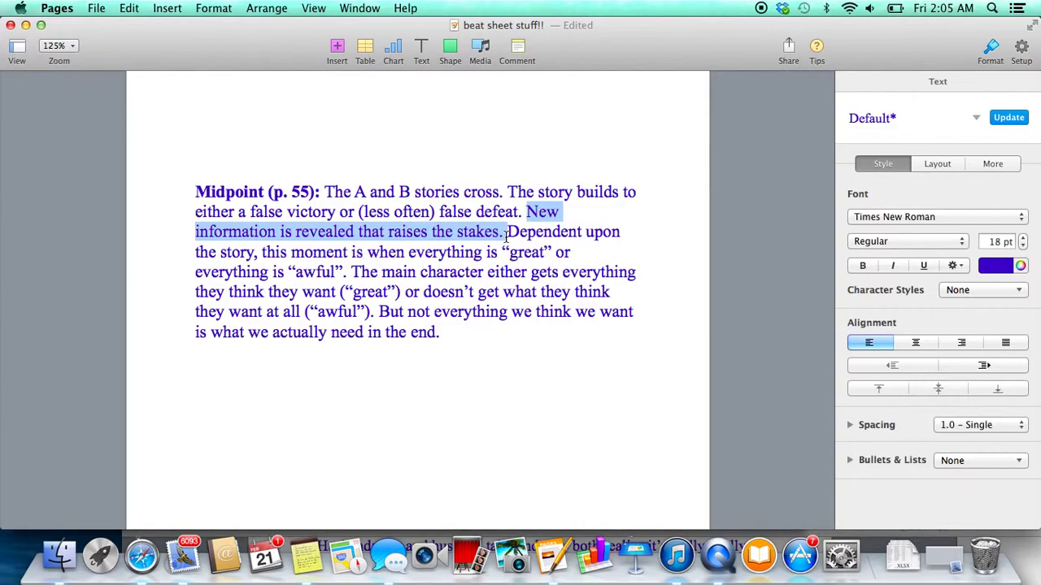
Add three separate labels below the Midpoint paragraph, reading “Work:”, “Family:” and “Romance:”, with a blank line between them.
left_click(255, 390)
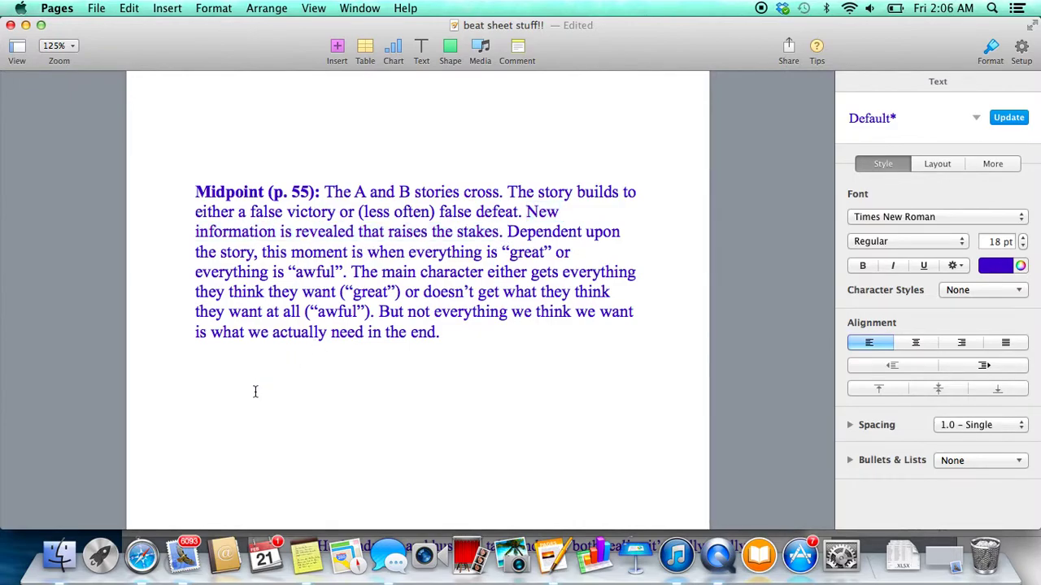
type("Work:")
key("Return")
key("Return")
type("Family:")
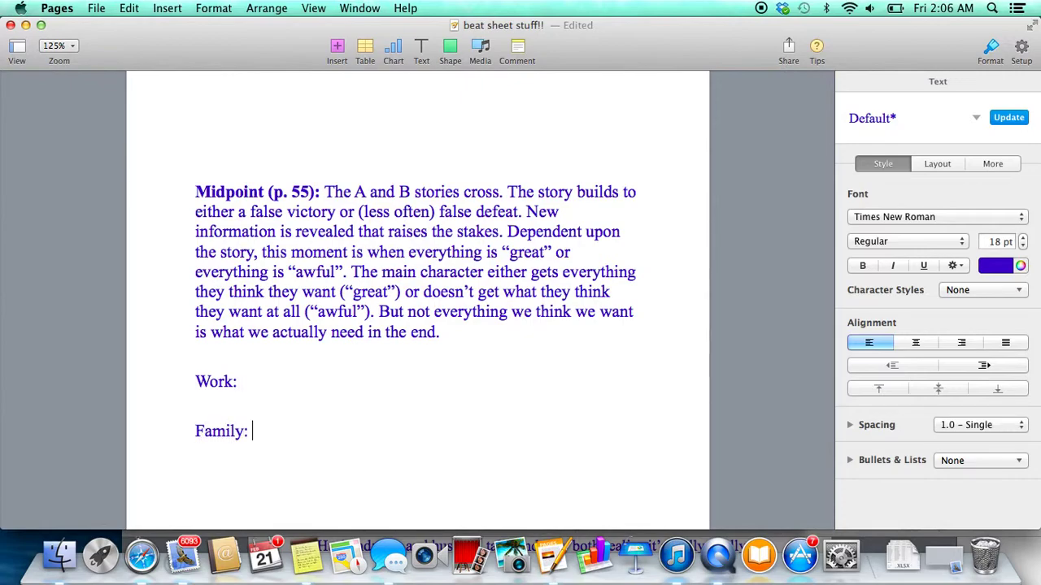
key("Return")
key("Return")
type("ro")
key("BackSpace")
key("BackSpace")
type("Romanc")
key("BackSpace")
type("nce:")
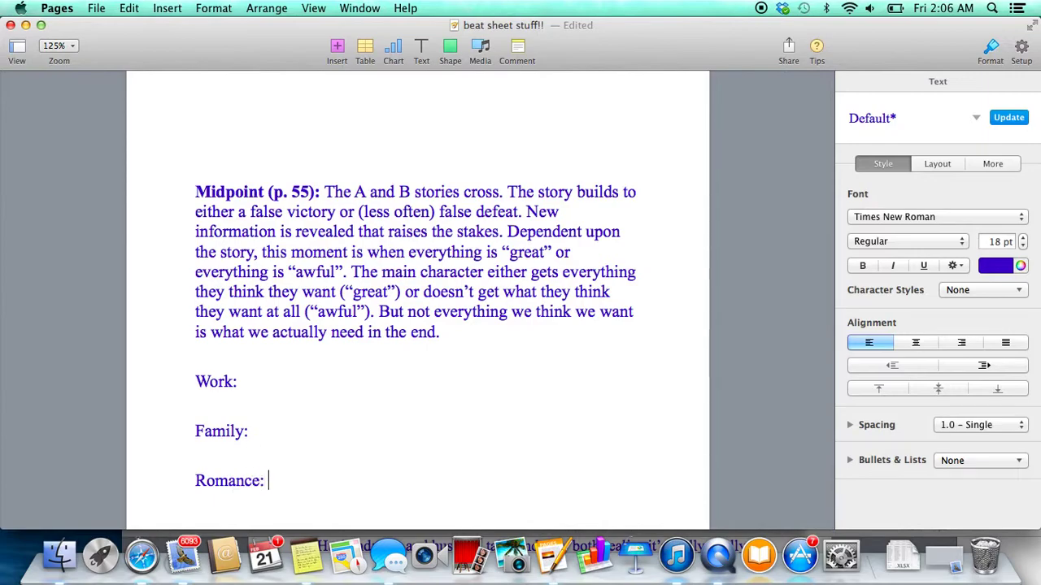
Check the Fun and games notes and fill in the Midpoint's Work line with “First presentation goes terribly. running low on money.”.
left_click(245, 384)
scroll(321, 294, "up", 15)
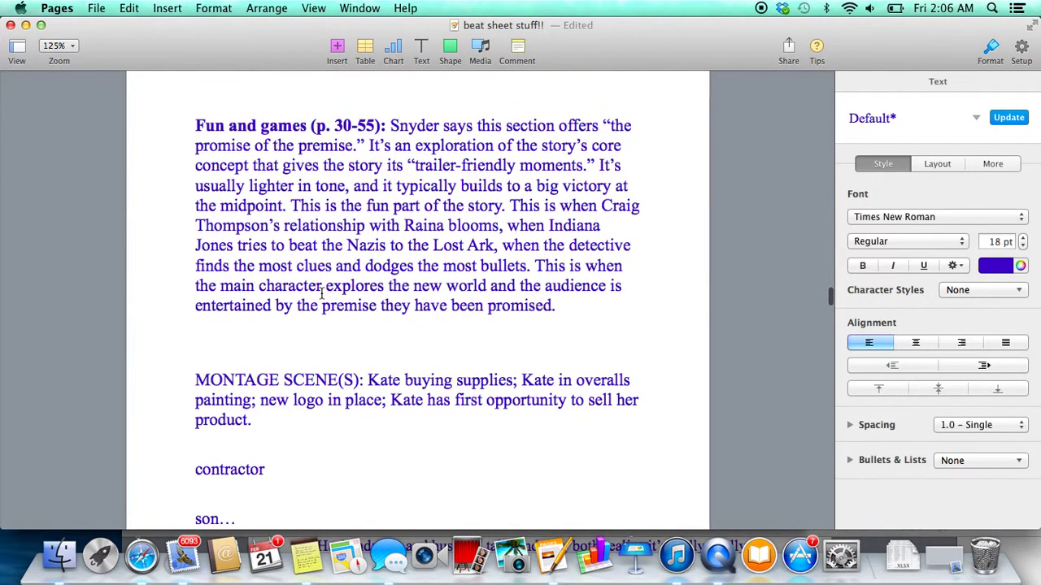
scroll(322, 294, "down", 15)
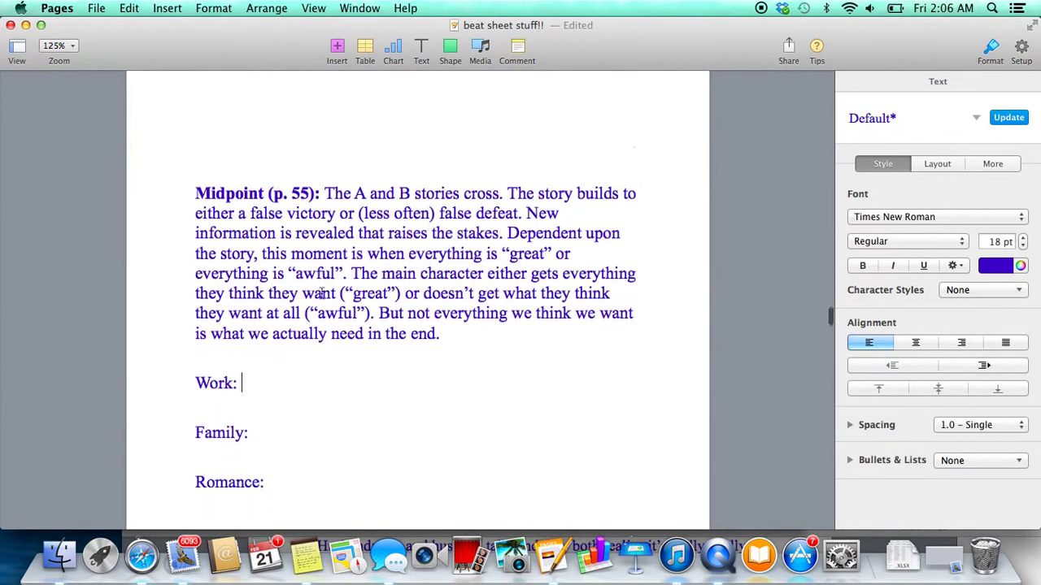
scroll(322, 295, "down", 2)
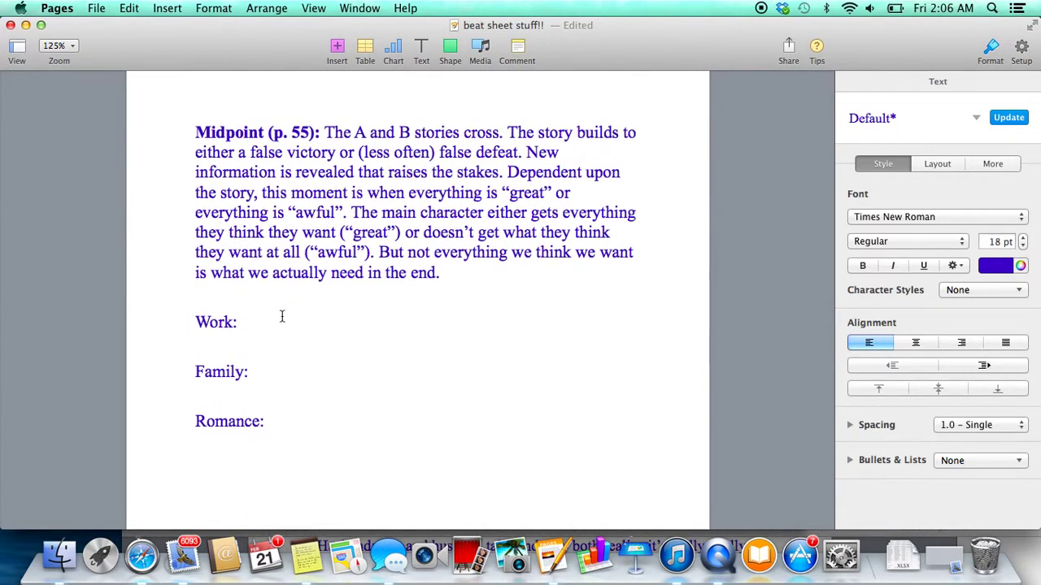
type("First presentation")
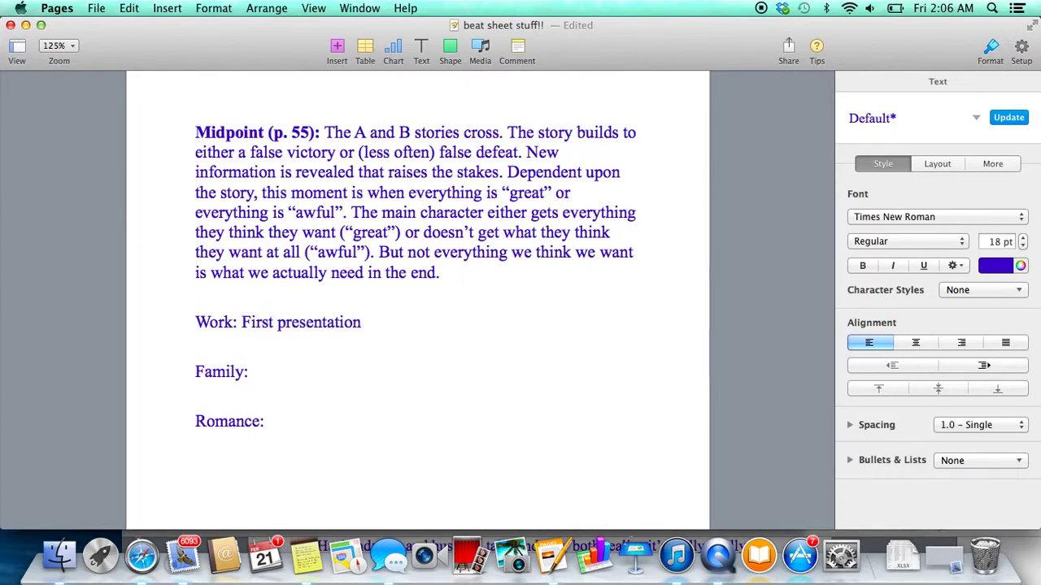
type(" goes terribl")
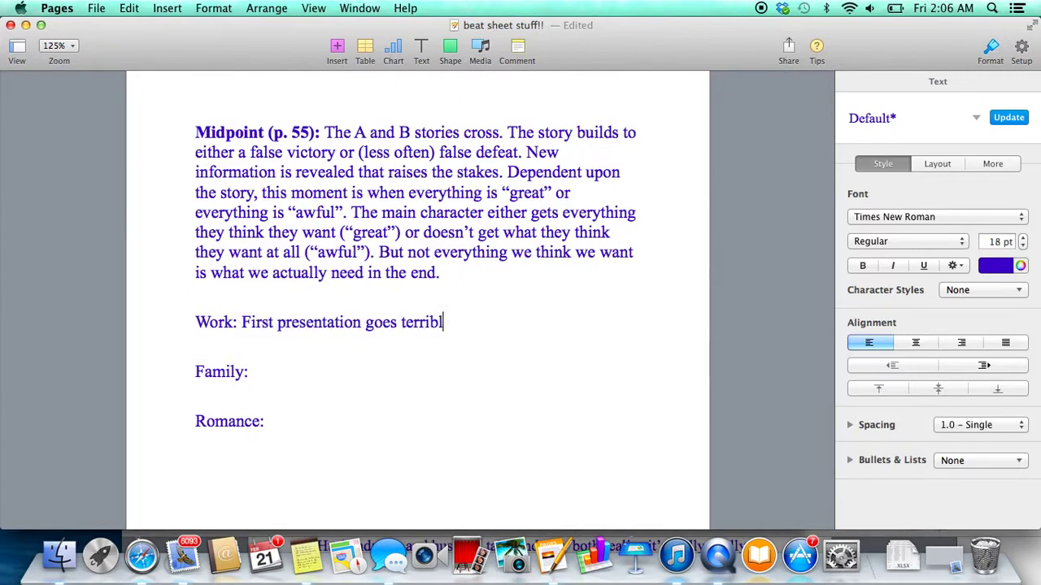
type("y.")
left_click(315, 372)
left_click(482, 322)
type("running ")
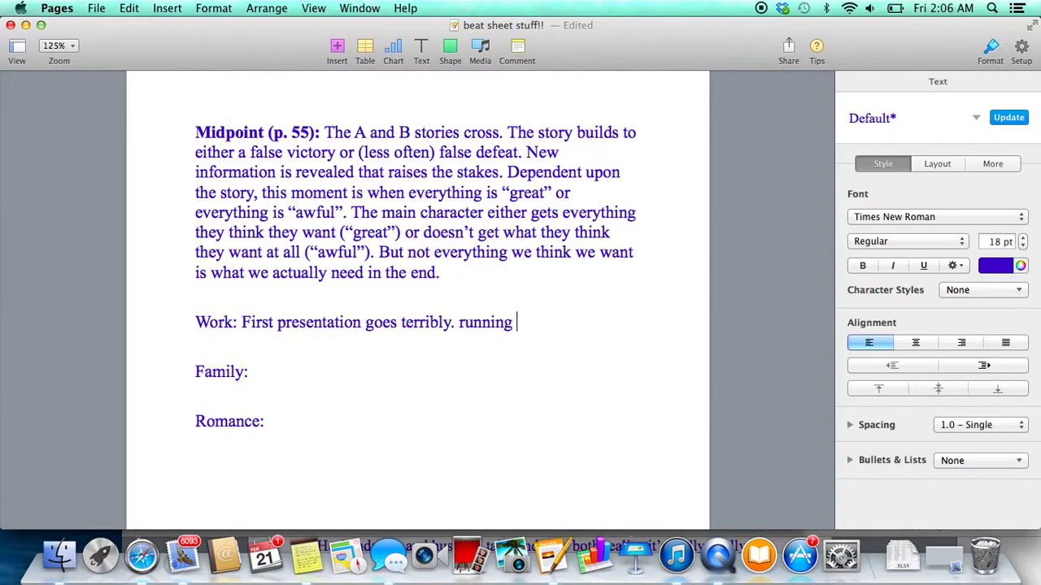
type("low on money.")
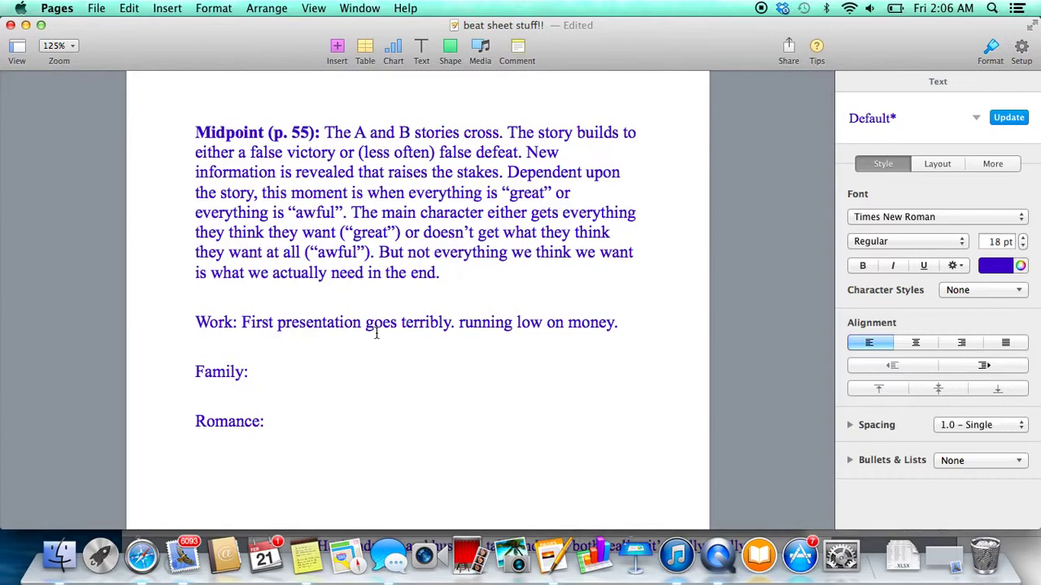
Fill in the Family line with “Son: screaming match.” and the Romance line with “sees her husband out with someone else. he looks happy.”.
left_click(265, 373)
type("Son: screaming match.")
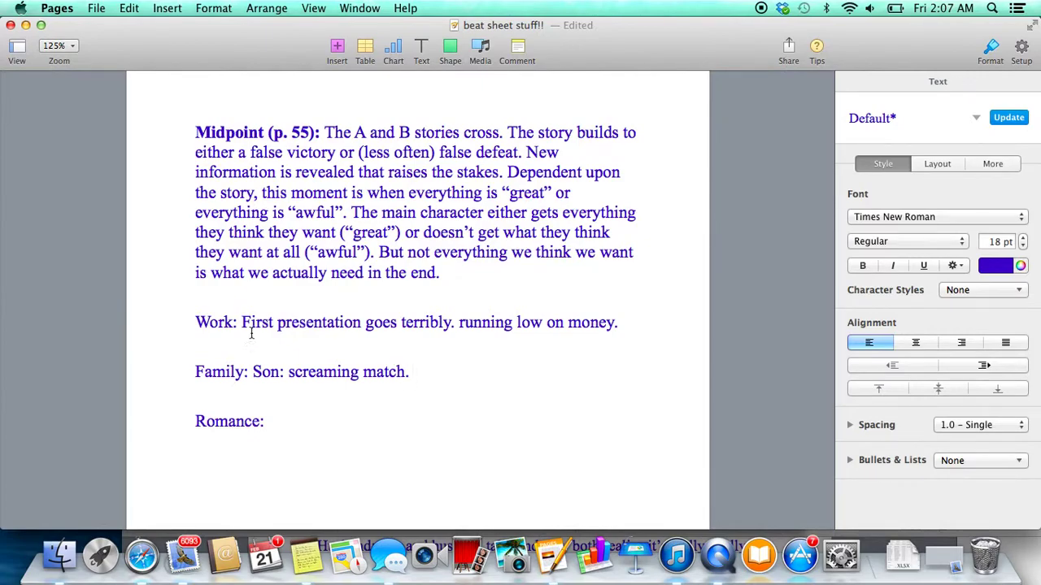
left_click(275, 423)
type("sees her husband ")
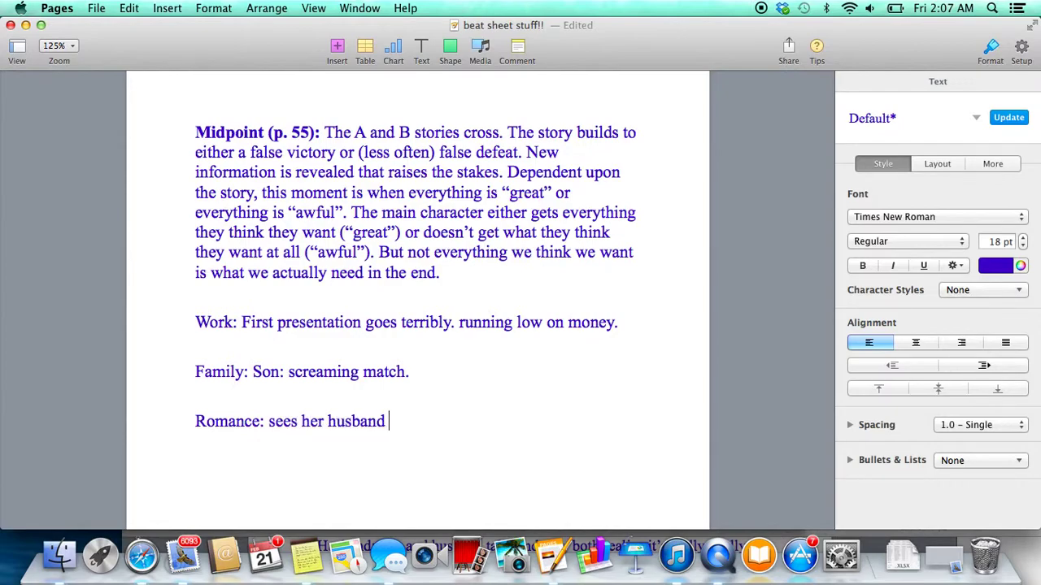
type("out with someone ")
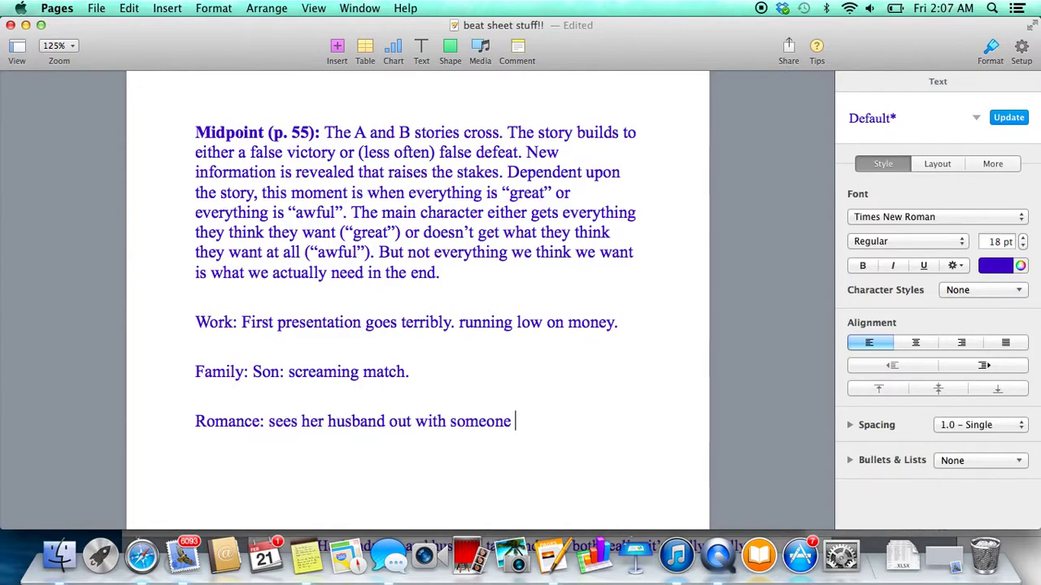
type("else. he look")
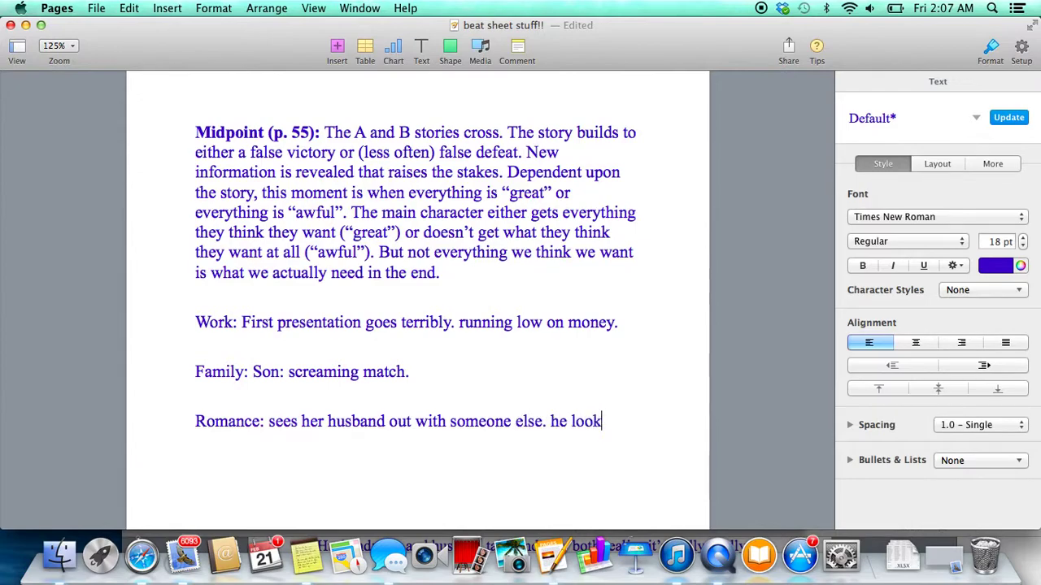
type("s happy.")
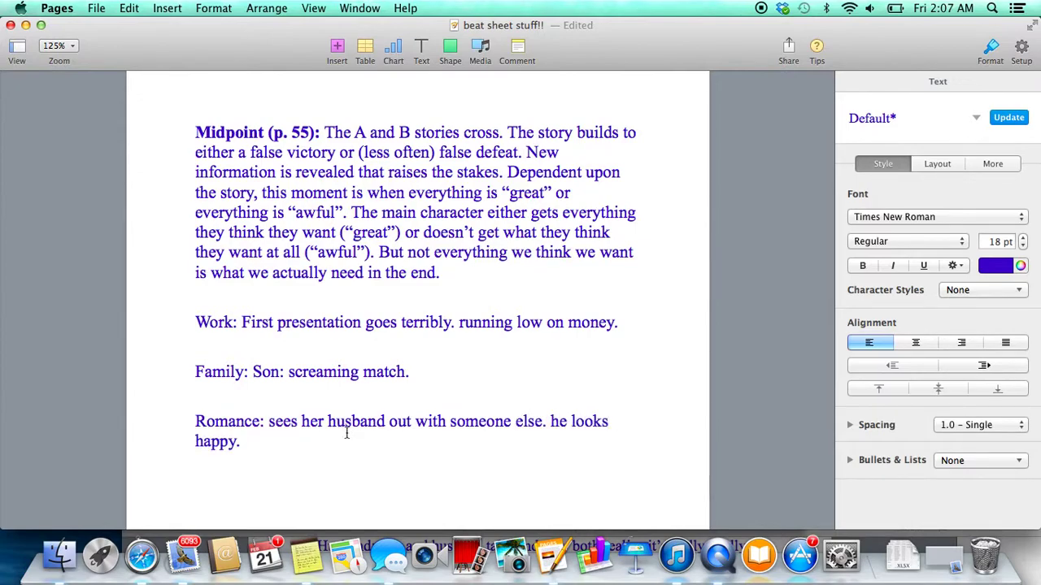